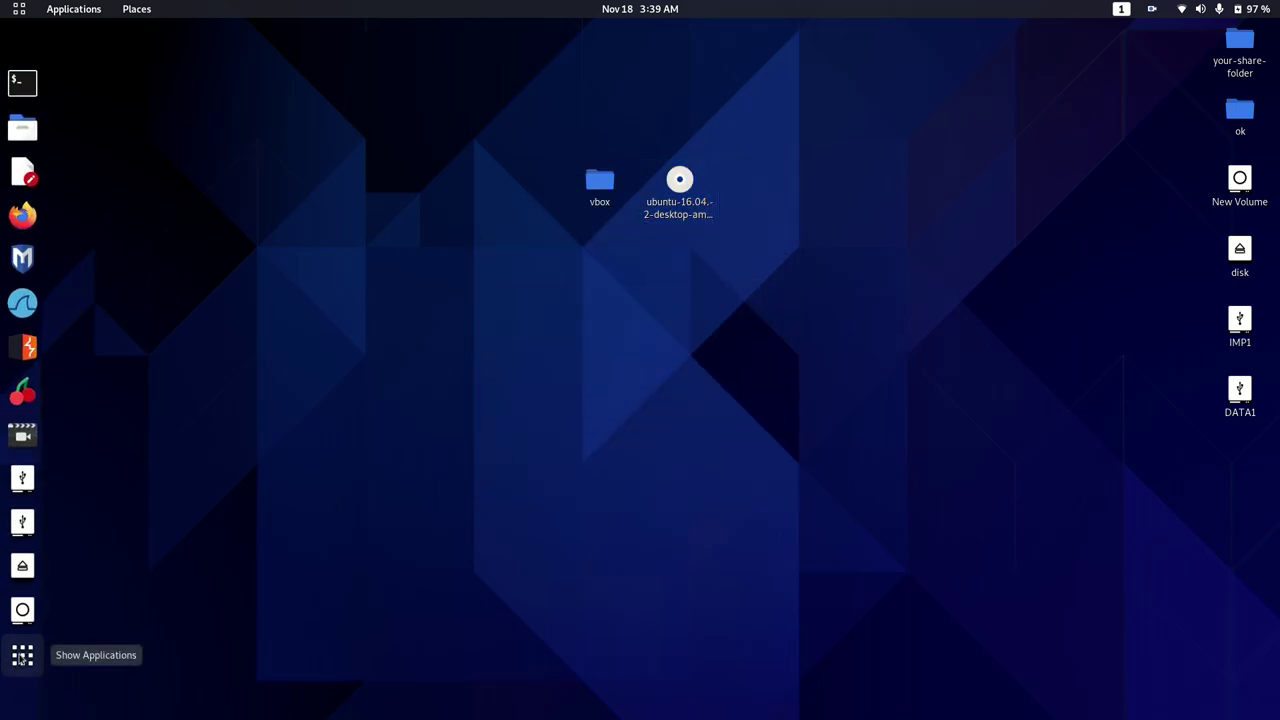
Search 'vir' in the application overview and launch VirtualBox Manager
{"action": "left_click", "coordinate": [20, 658]}
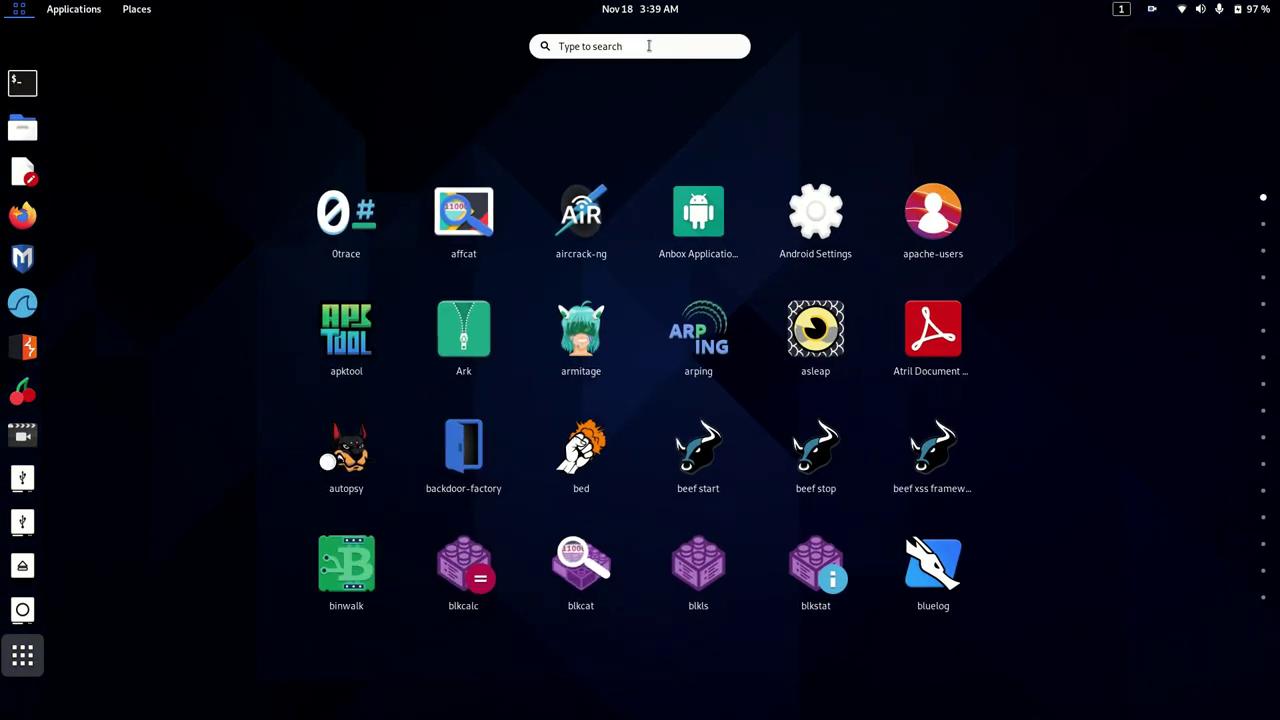
{"action": "type", "text": "vir"}
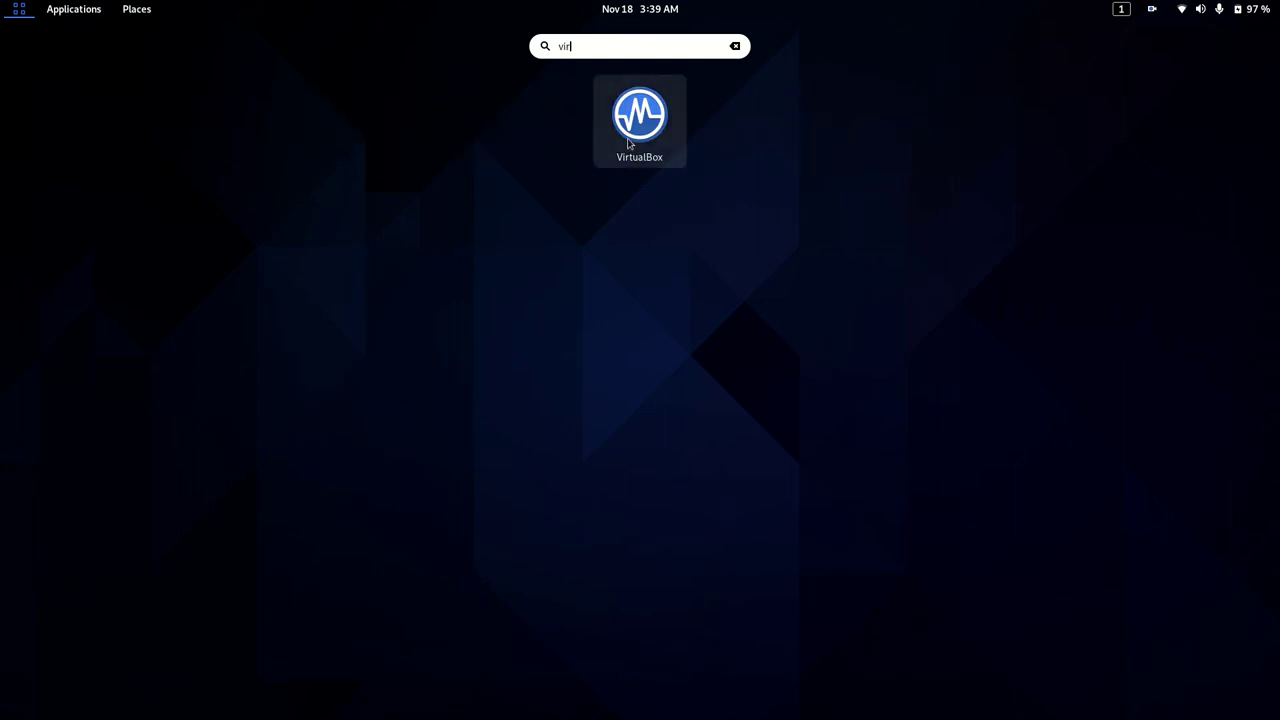
{"action": "left_click", "coordinate": [620, 152]}
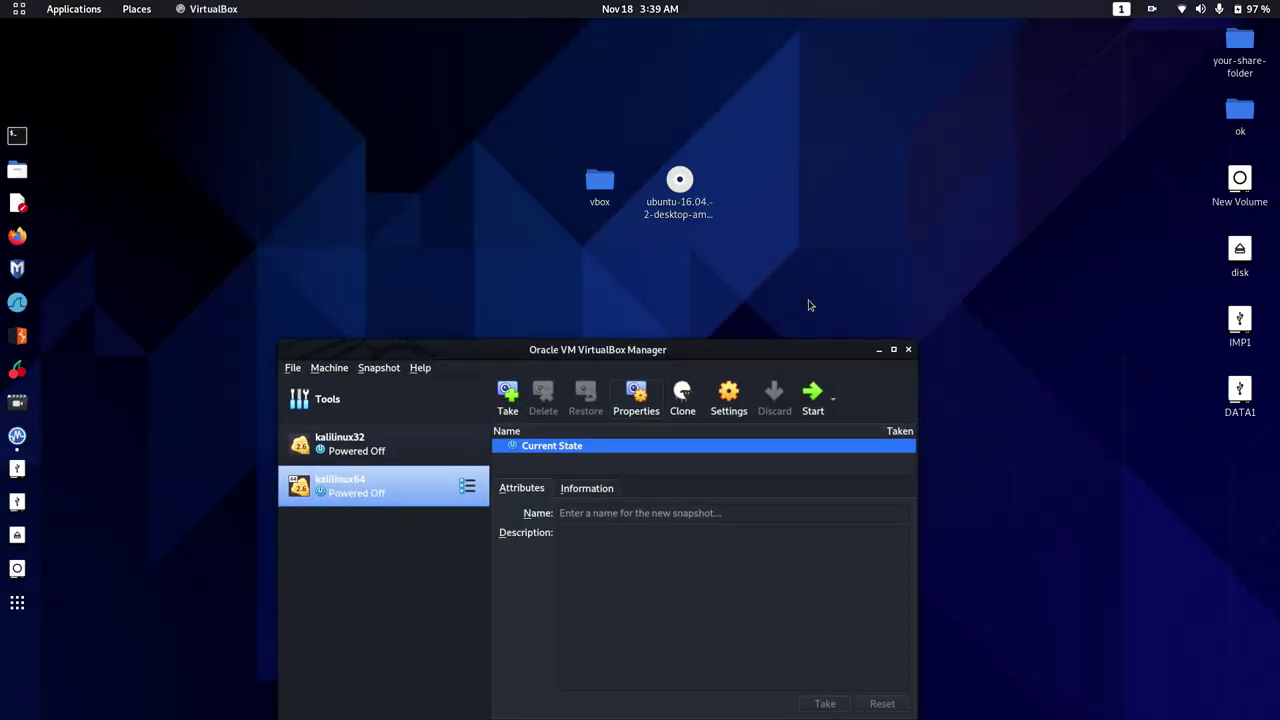
Start a new virtual machine named ubuntu64 of type Linux, Ubuntu (64-bit)
{"action": "left_click", "coordinate": [330, 399]}
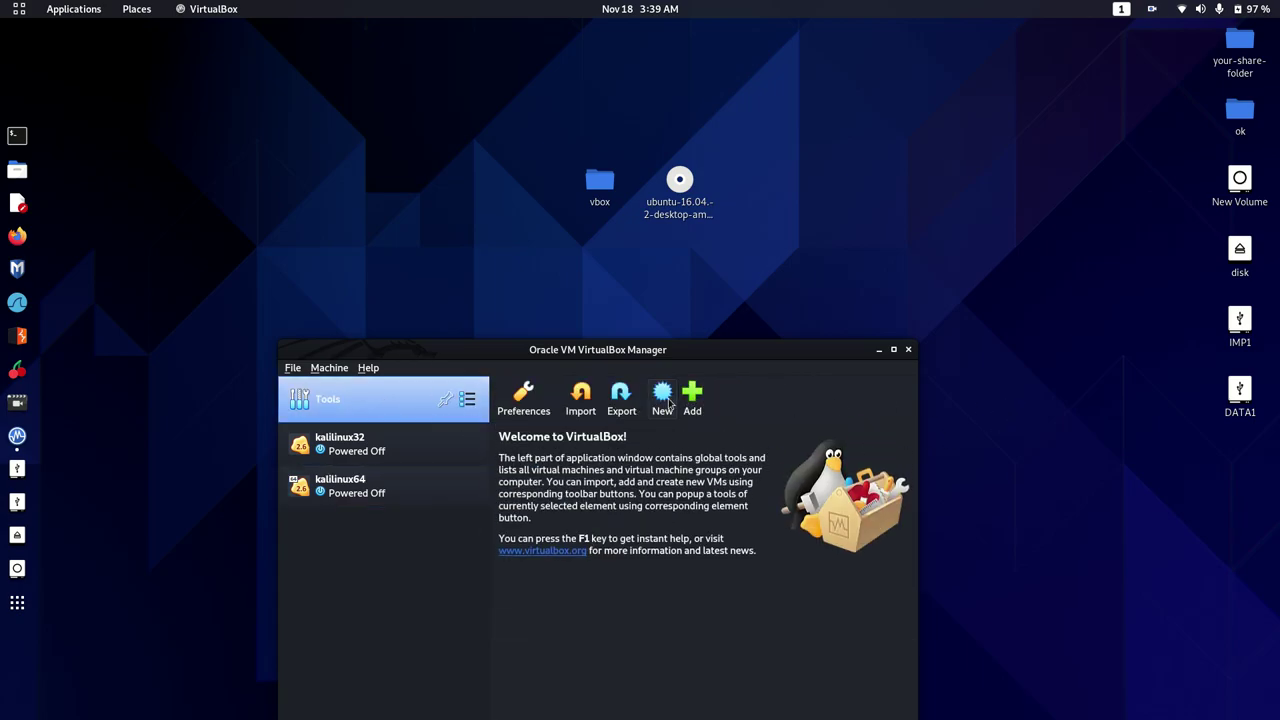
{"action": "left_click", "coordinate": [666, 398]}
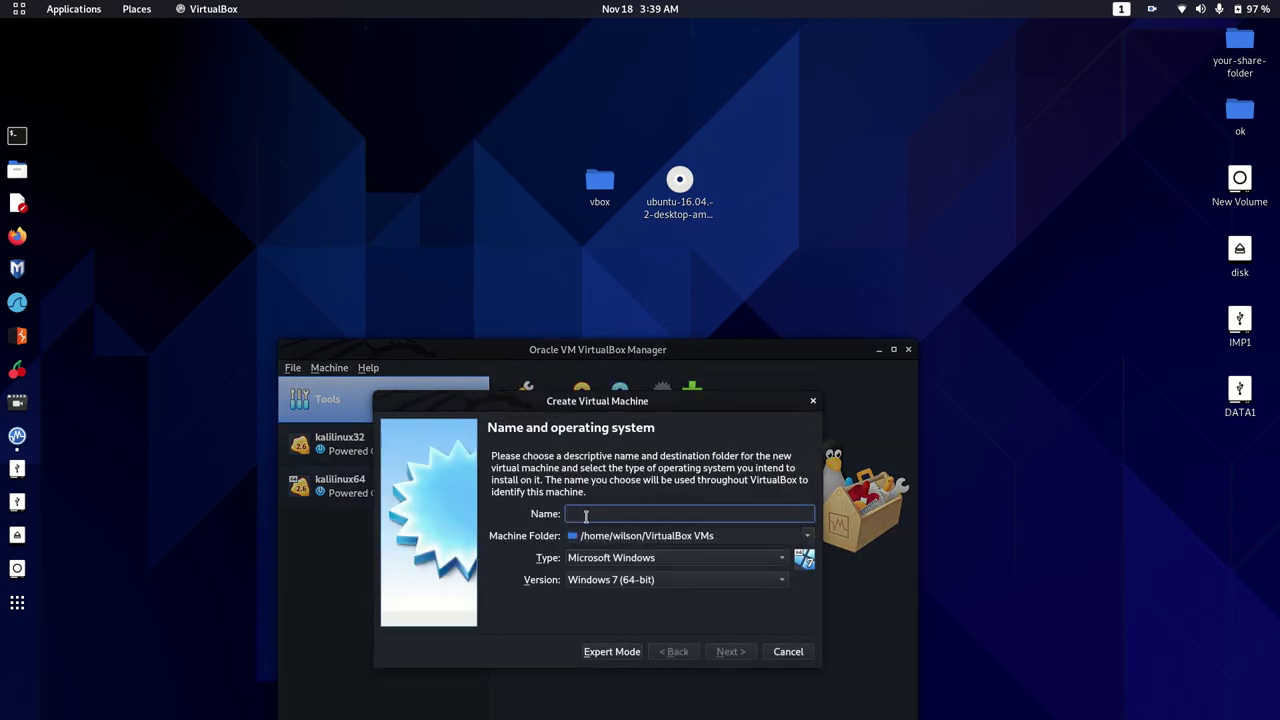
{"action": "type", "text": "u"}
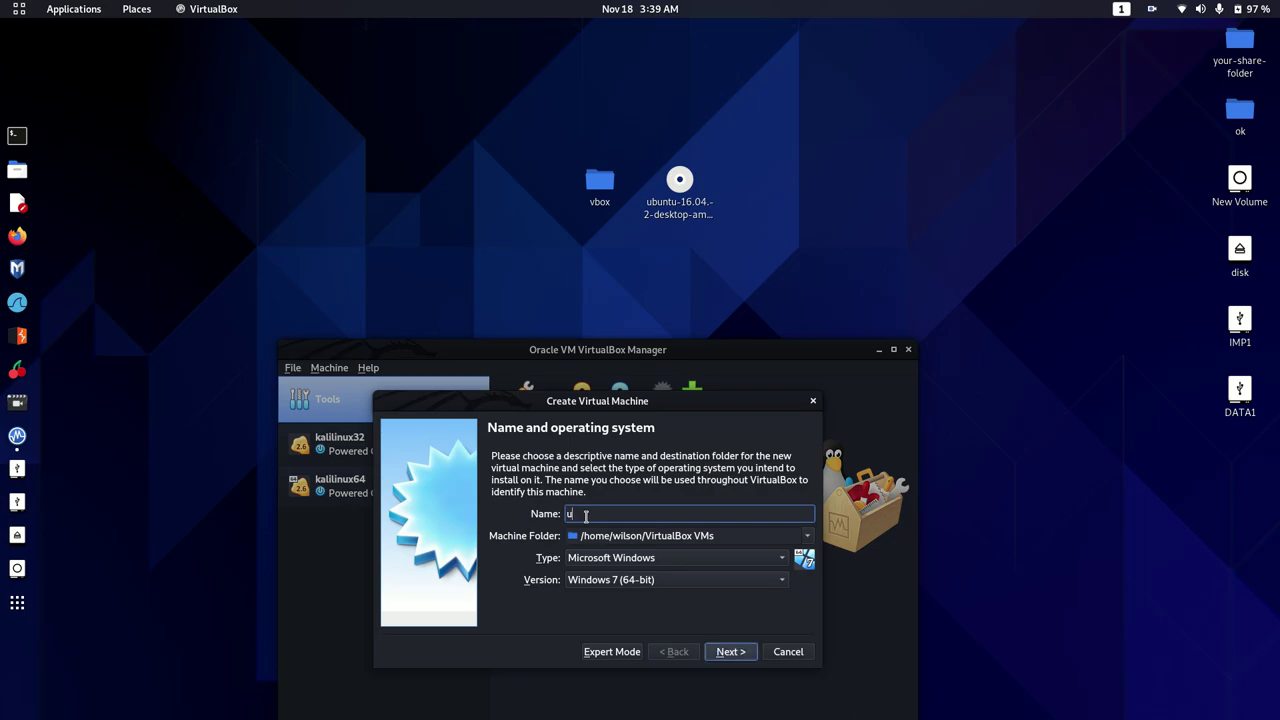
{"action": "type", "text": "buntu64"}
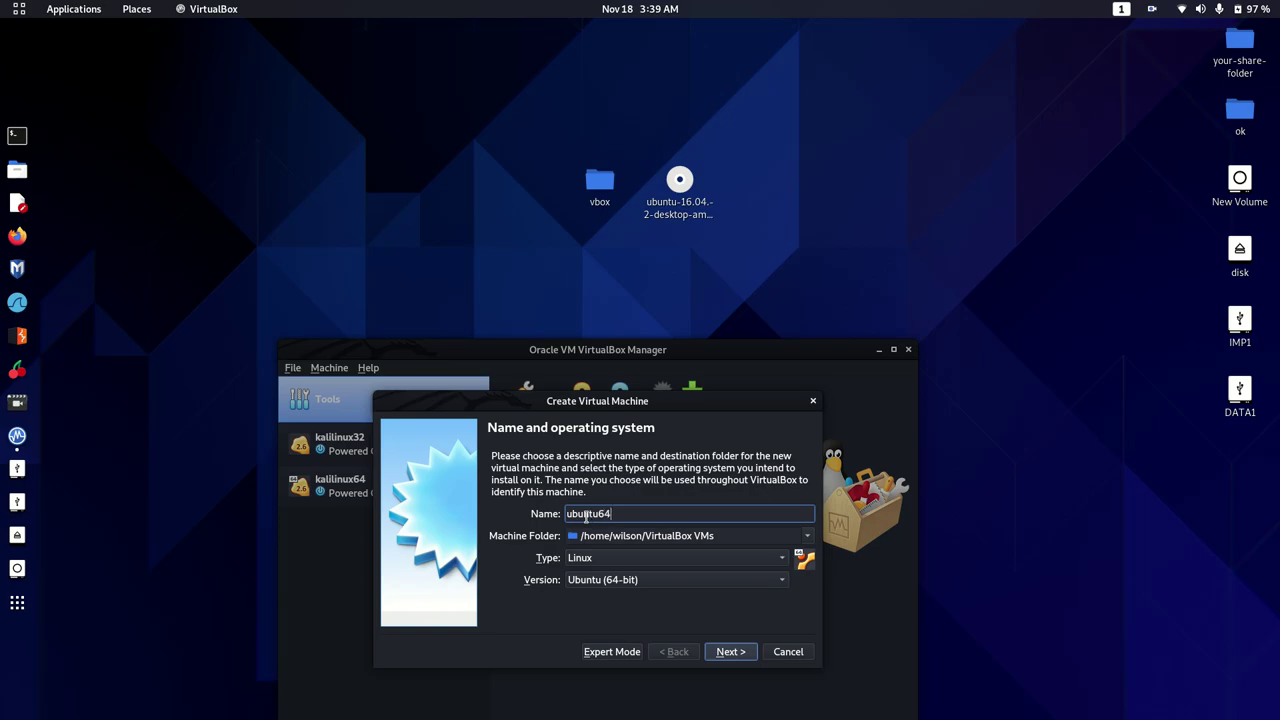
Set the machine folder to Desktop/vbox and continue to the memory size step
{"action": "left_click", "coordinate": [807, 537]}
{"action": "left_click", "coordinate": [780, 576]}
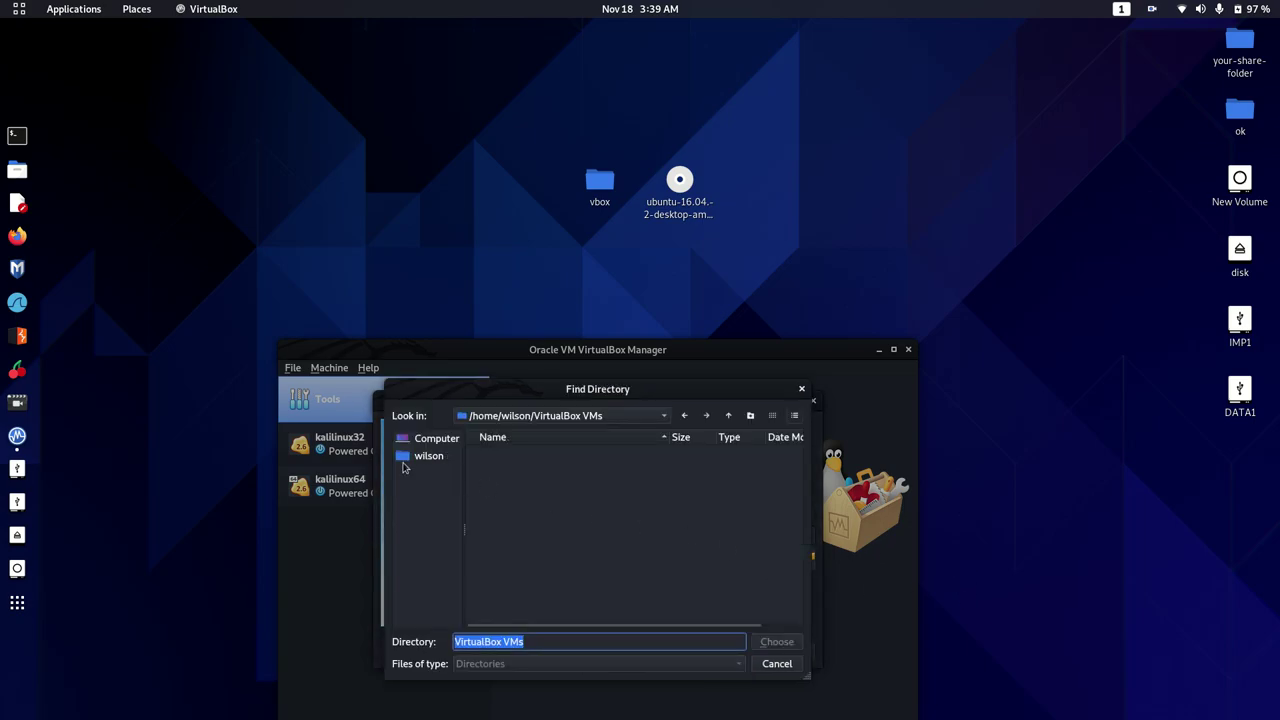
{"action": "left_click", "coordinate": [428, 456]}
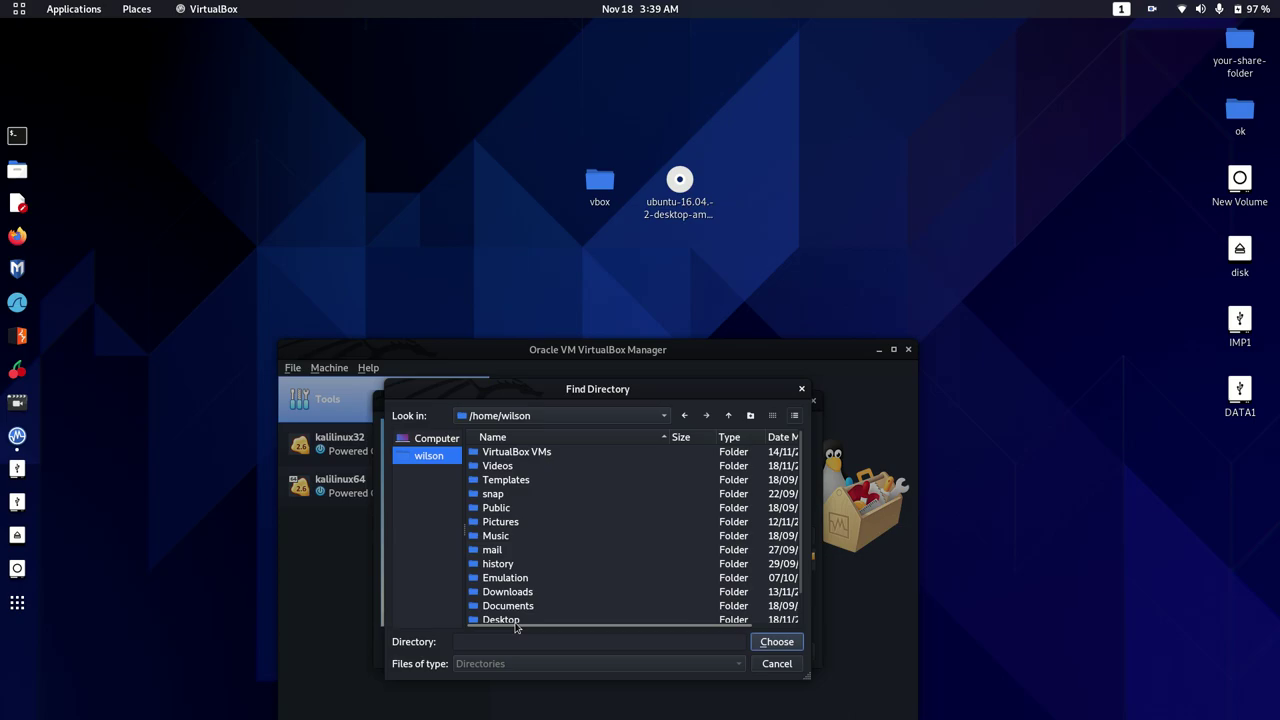
{"action": "double_click", "coordinate": [516, 620]}
{"action": "double_click", "coordinate": [519, 466]}
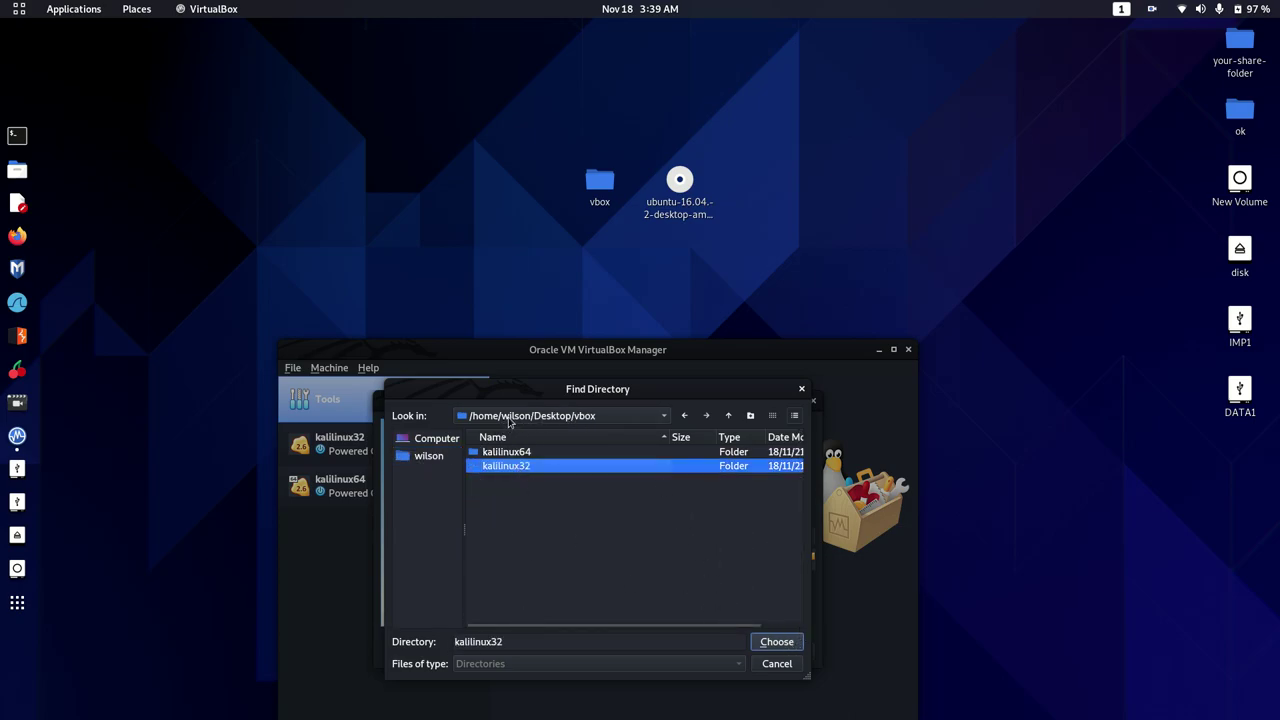
{"action": "left_click", "coordinate": [684, 415]}
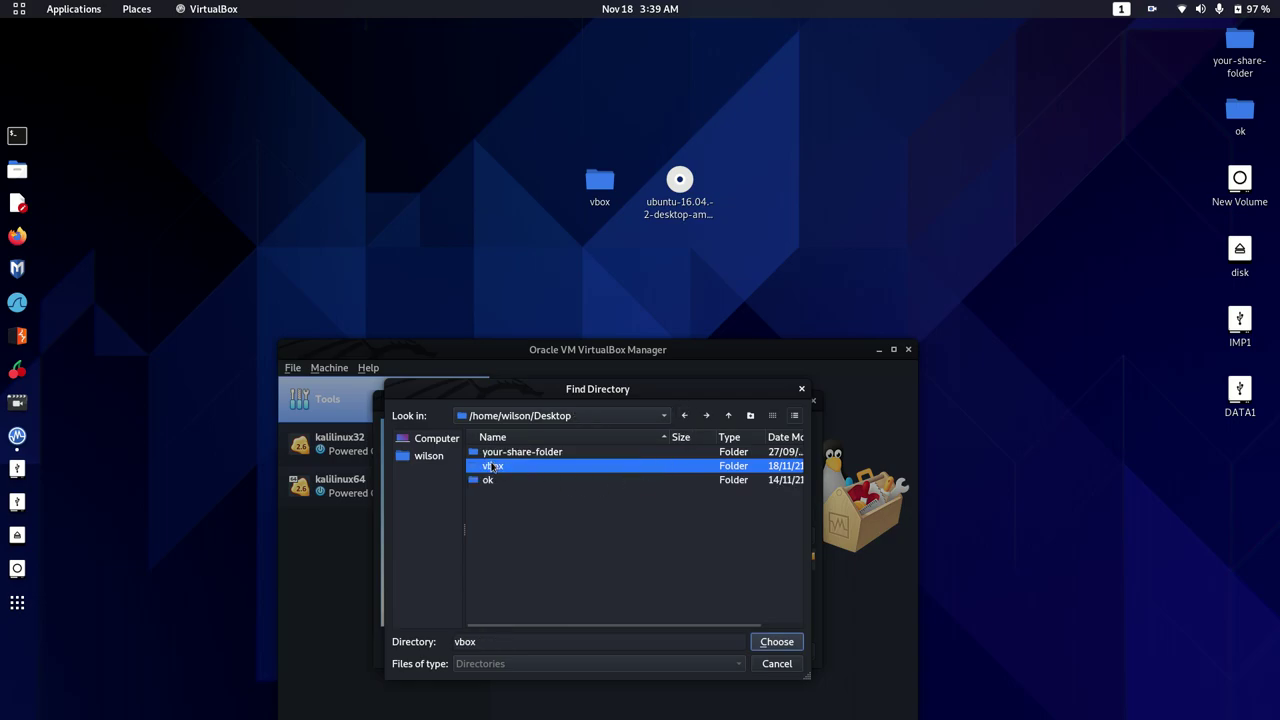
{"action": "left_click", "coordinate": [787, 643]}
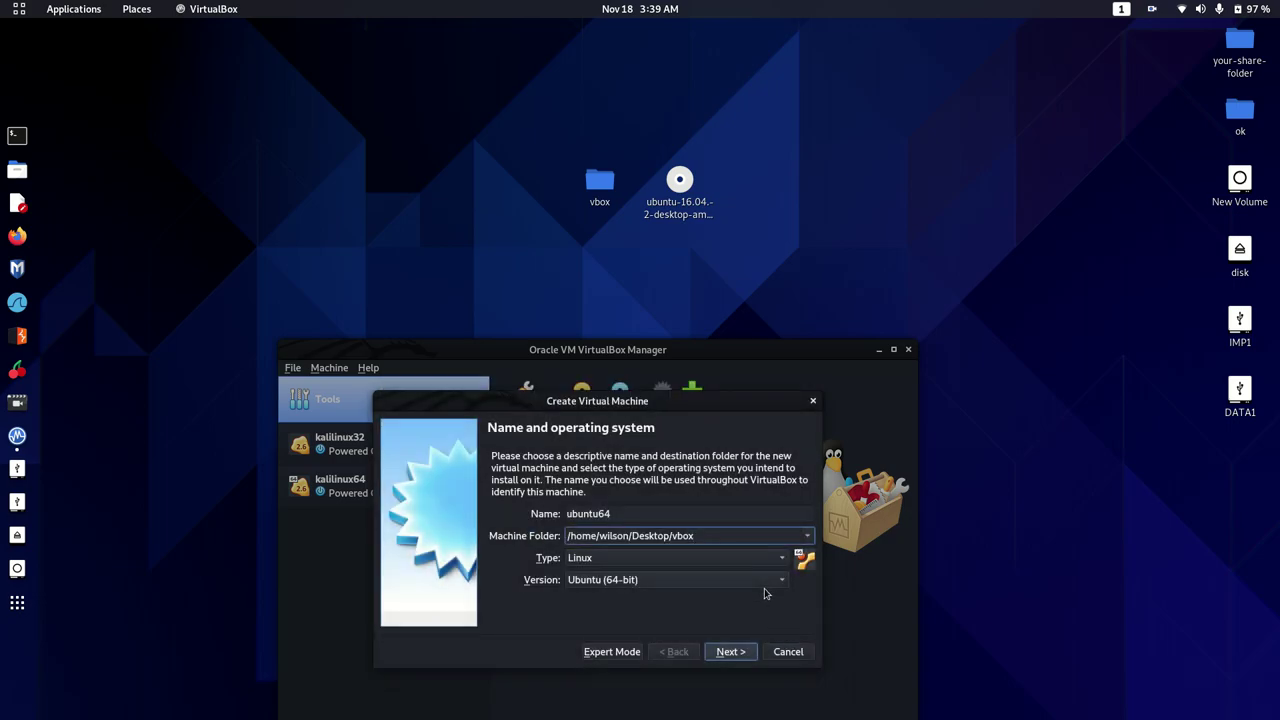
{"action": "left_click", "coordinate": [730, 651]}
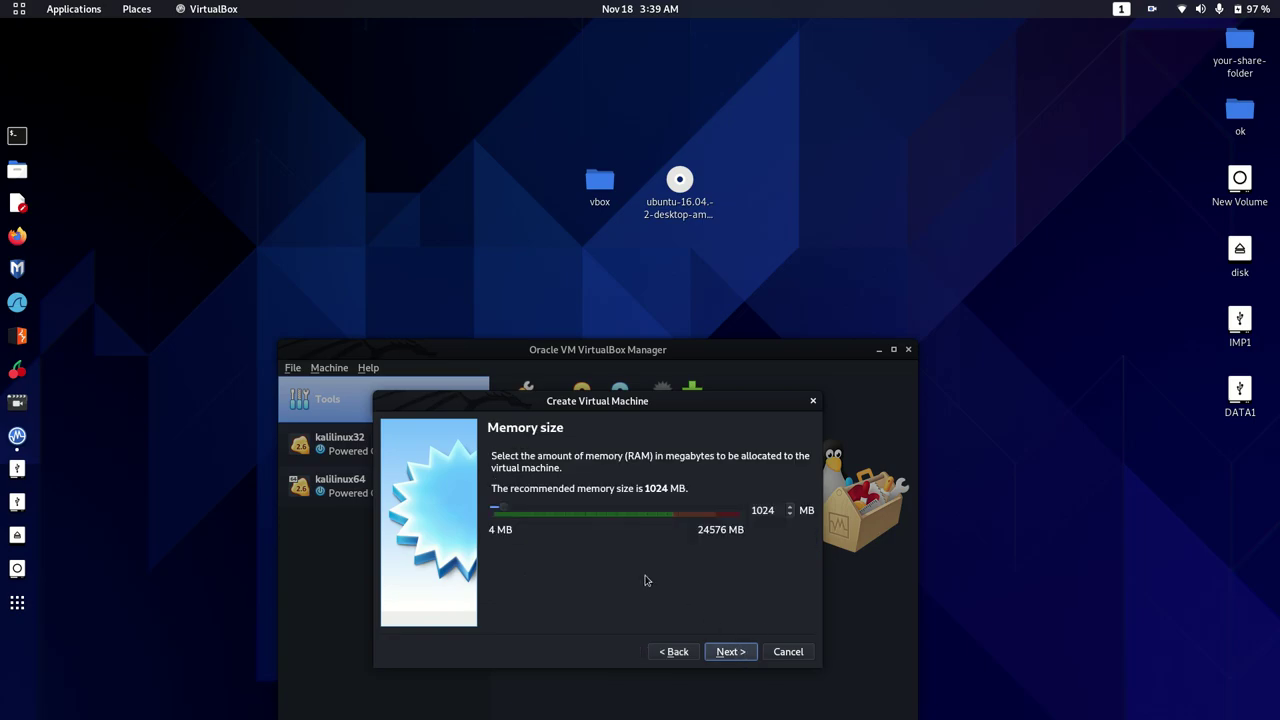
{"action": "left_click", "coordinate": [591, 510]}
{"action": "left_click_drag", "start_coordinate": [591, 510], "coordinate": [591, 510]}
{"action": "left_click", "coordinate": [731, 651]}
{"action": "left_click", "coordinate": [743, 655]}
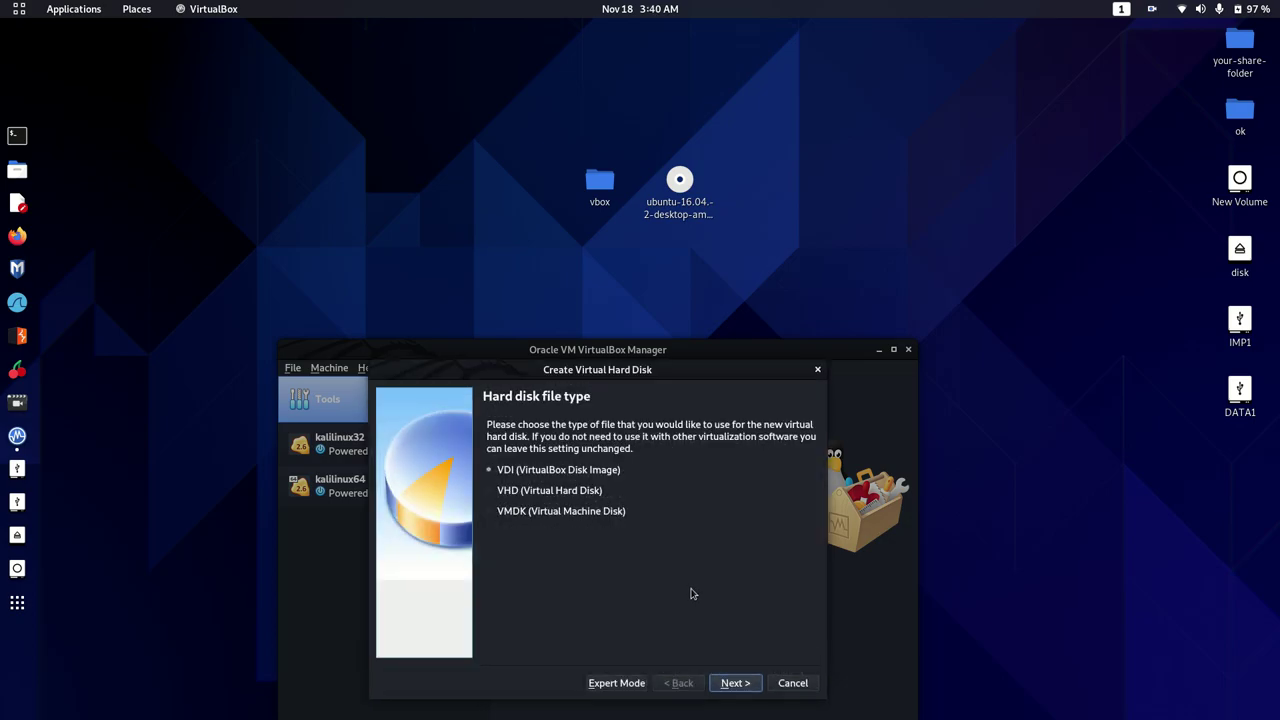
{"action": "left_click", "coordinate": [731, 682]}
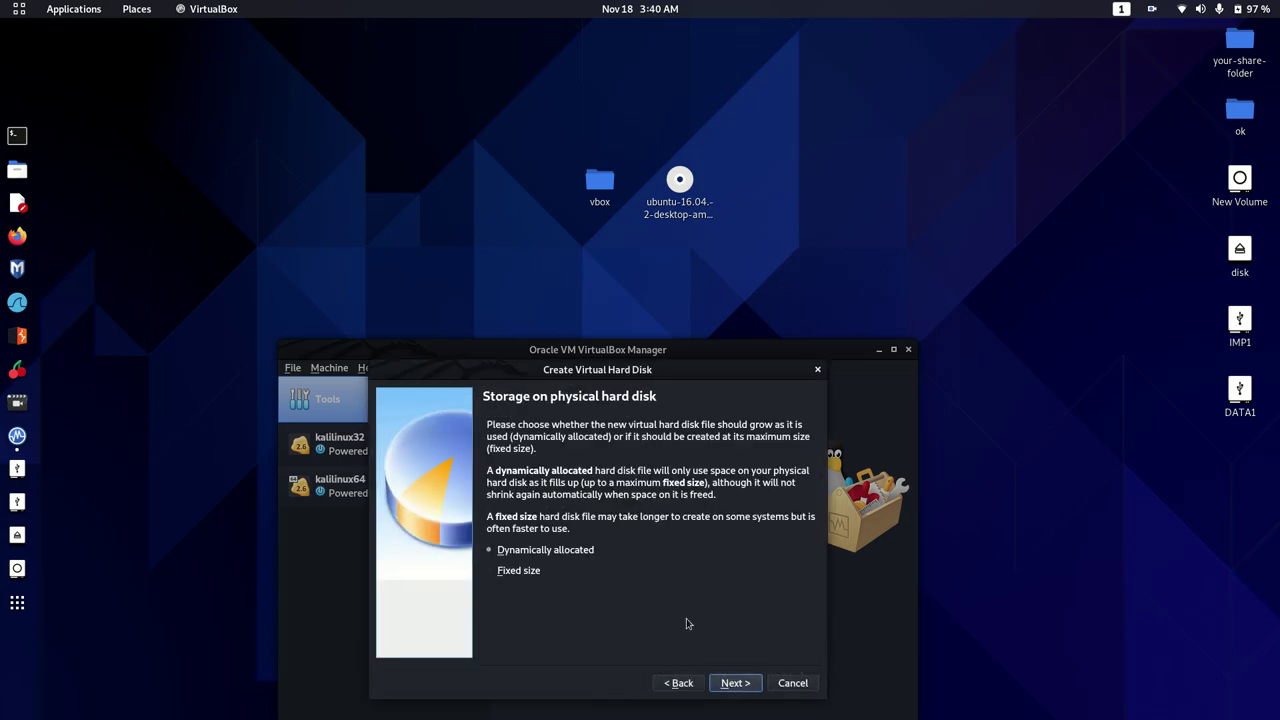
{"action": "left_click", "coordinate": [738, 684]}
{"action": "left_click", "coordinate": [682, 522]}
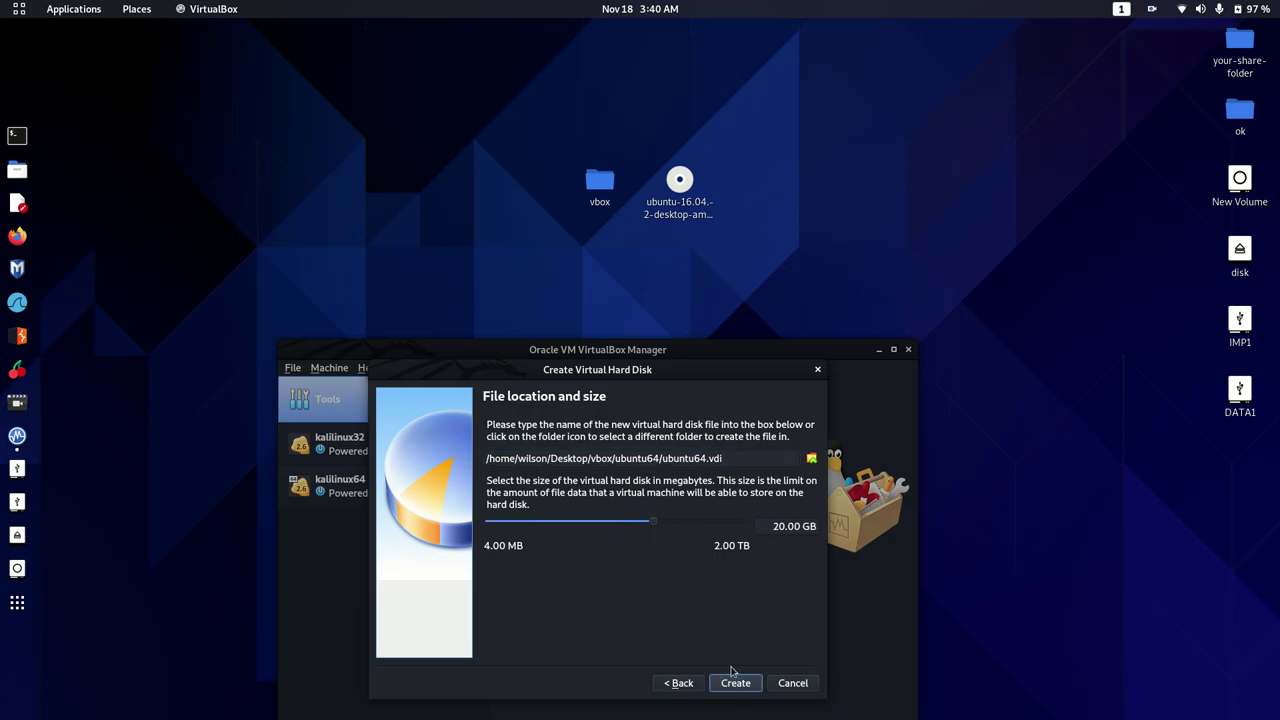
{"action": "left_click", "coordinate": [591, 526]}
{"action": "left_click_drag", "start_coordinate": [643, 526], "coordinate": [650, 529]}
{"action": "left_click", "coordinate": [735, 683]}
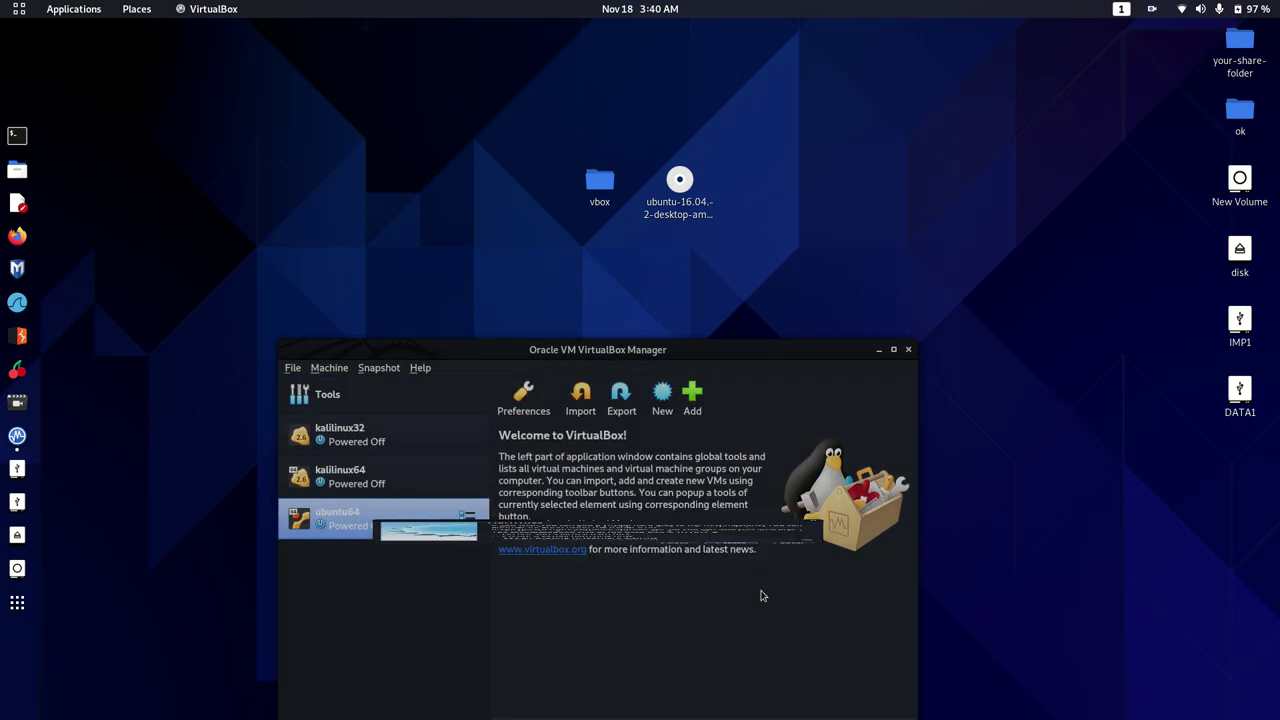
Attach ubuntu-16.04.2-desktop-amd64.iso to ubuntu64's empty IDE optical drive and save settings
{"action": "left_click", "coordinate": [740, 396]}
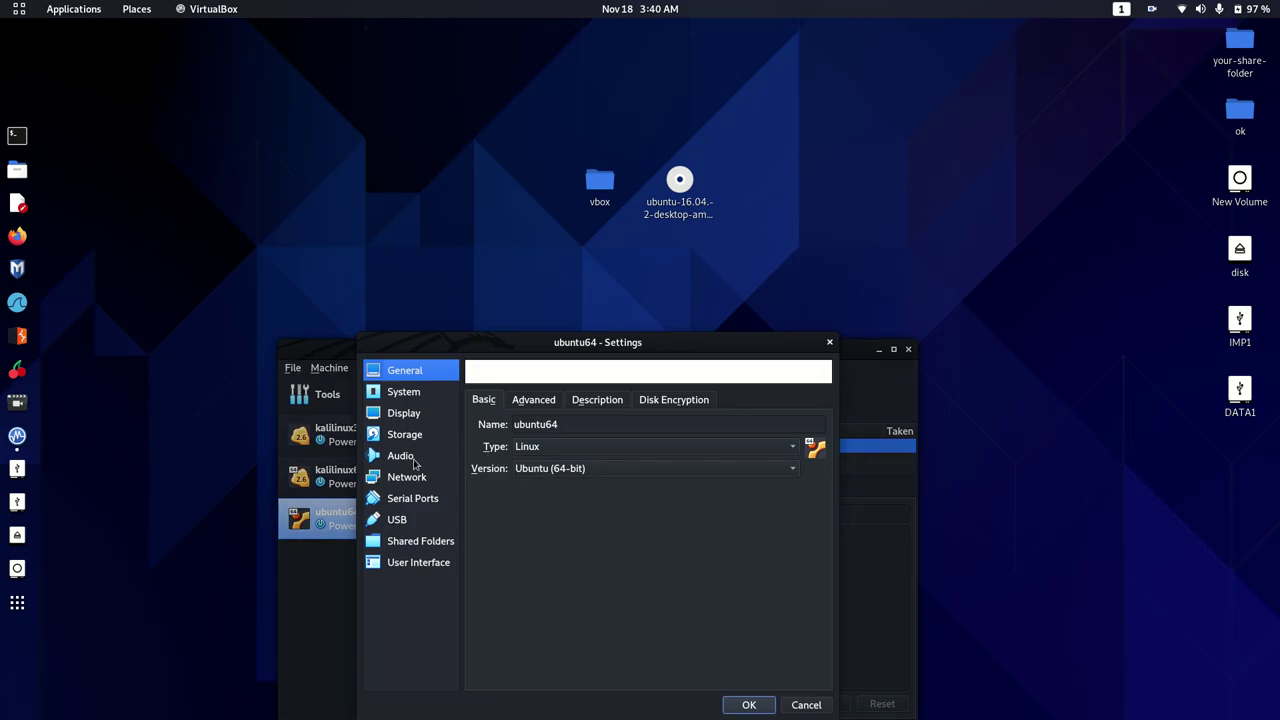
{"action": "left_click", "coordinate": [405, 436]}
{"action": "left_click", "coordinate": [515, 434]}
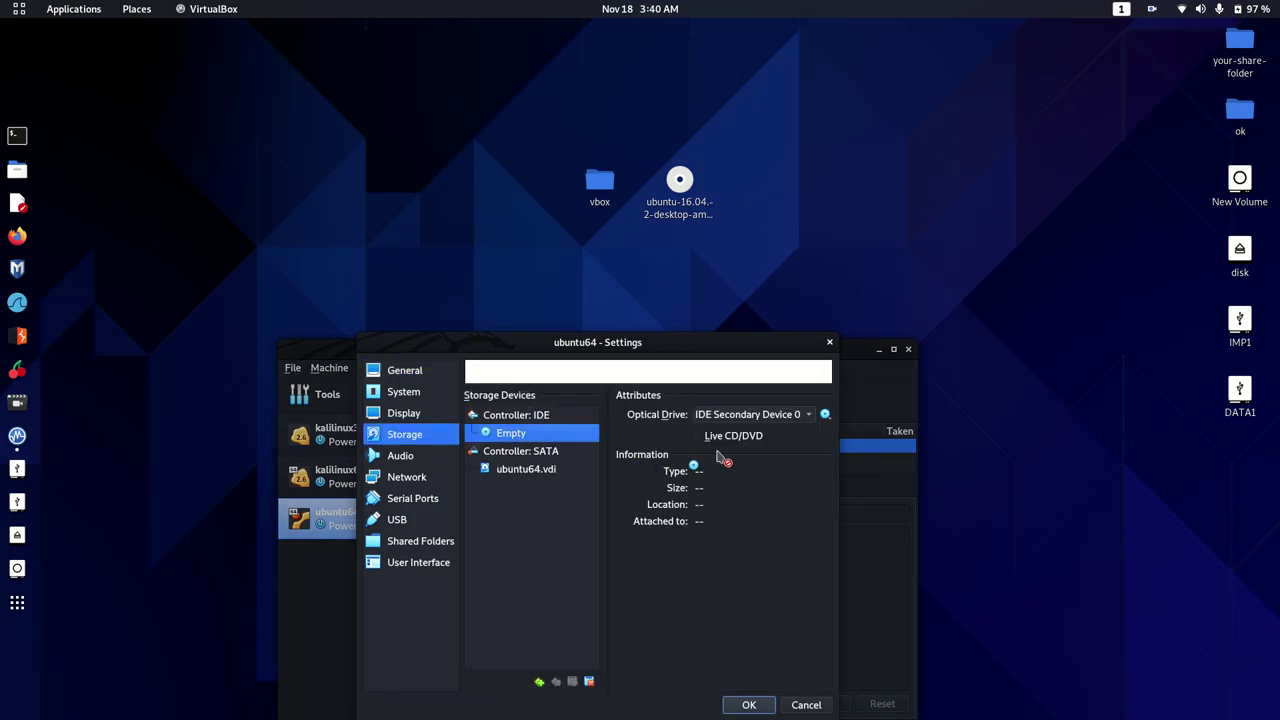
{"action": "left_click", "coordinate": [824, 416]}
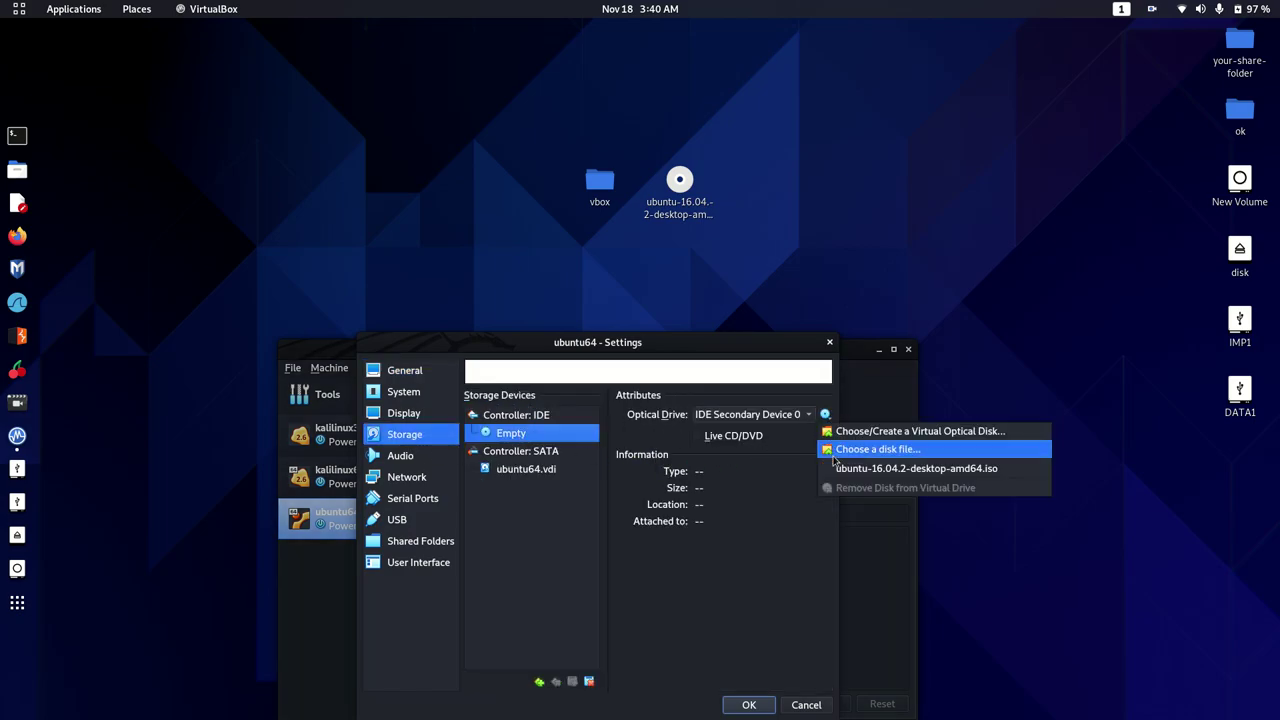
{"action": "left_click", "coordinate": [834, 452]}
{"action": "double_click", "coordinate": [507, 460]}
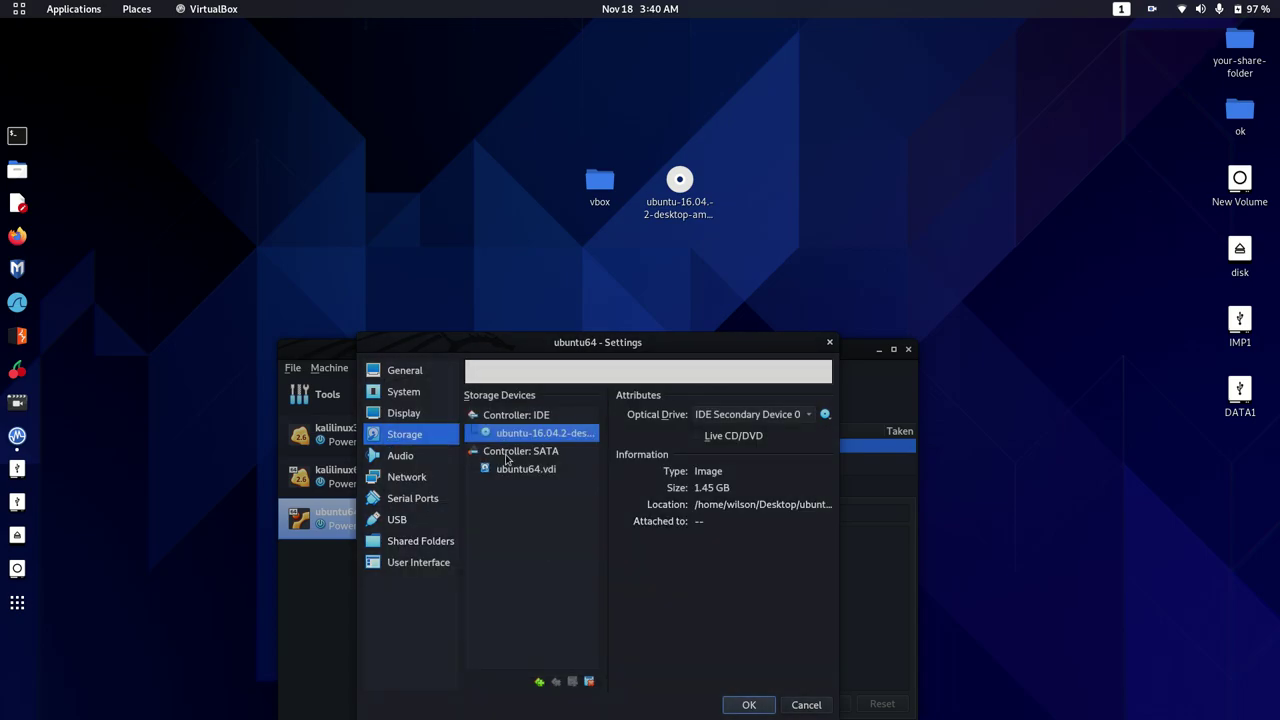
{"action": "left_click", "coordinate": [749, 705]}
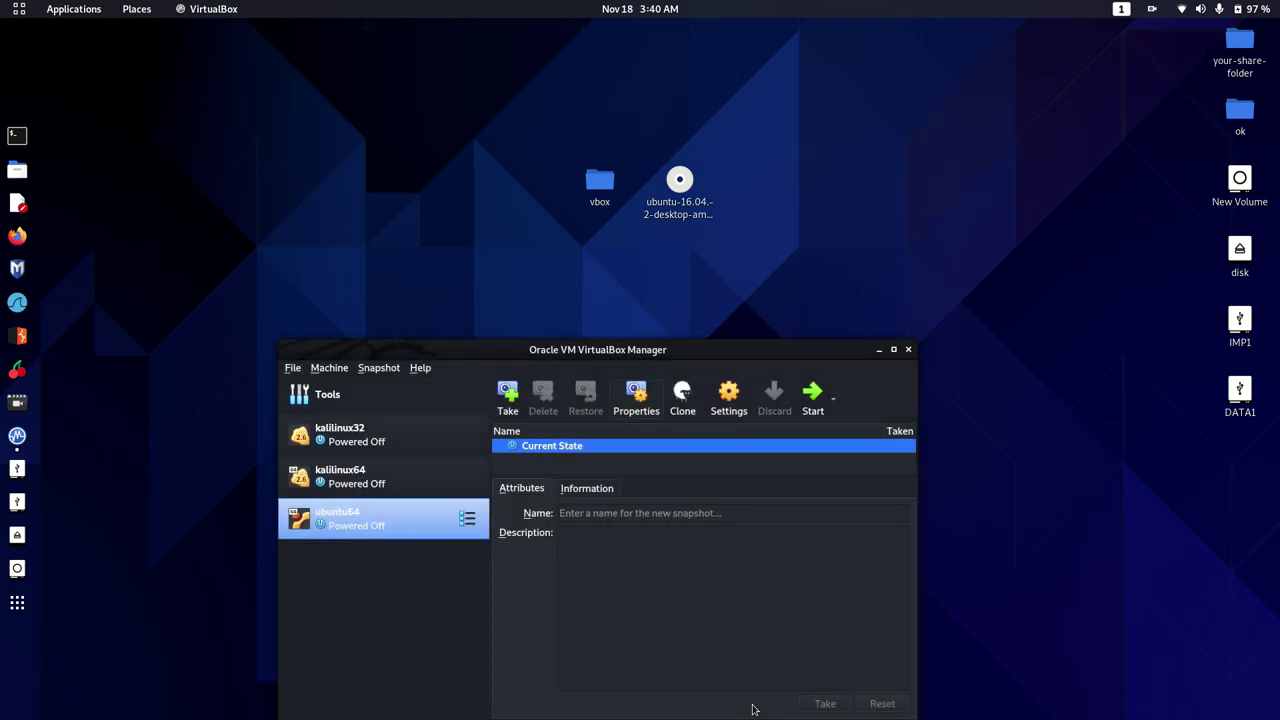
Start ubuntu64, minimize the Manager, and dismiss the keyboard auto-capture notice
{"action": "left_click", "coordinate": [811, 395]}
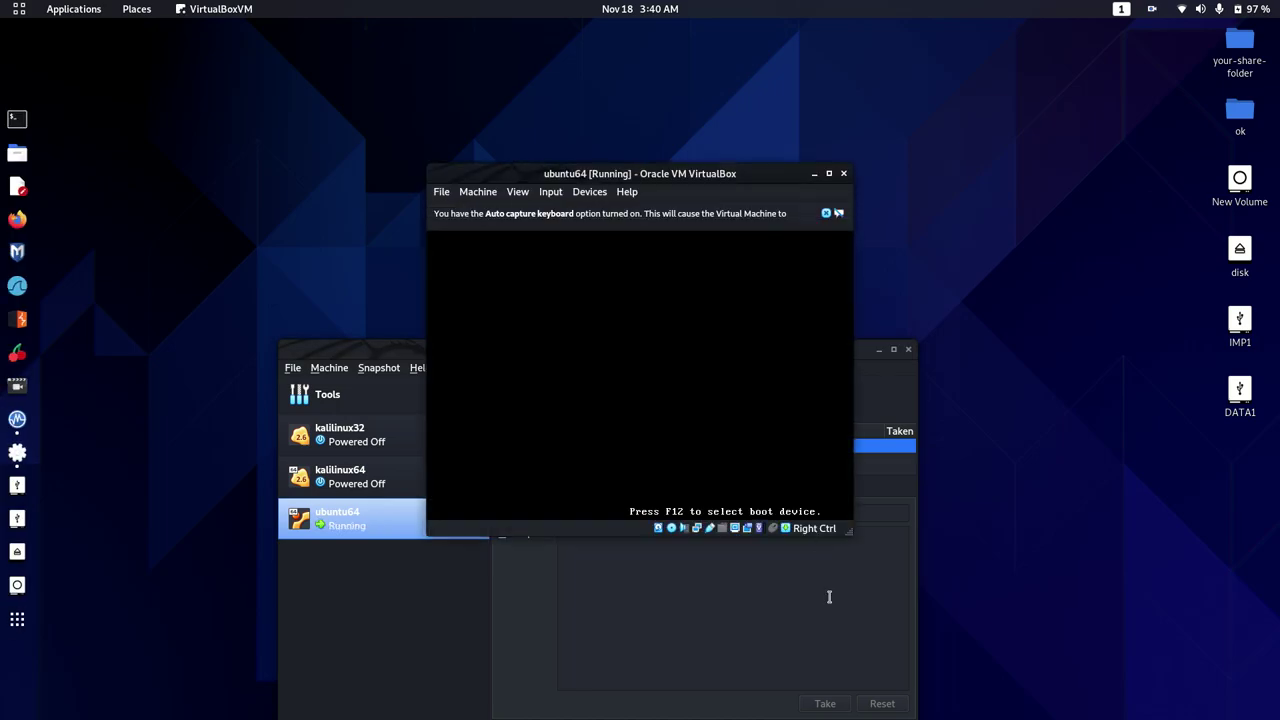
{"action": "left_click", "coordinate": [829, 594]}
{"action": "left_click", "coordinate": [878, 350]}
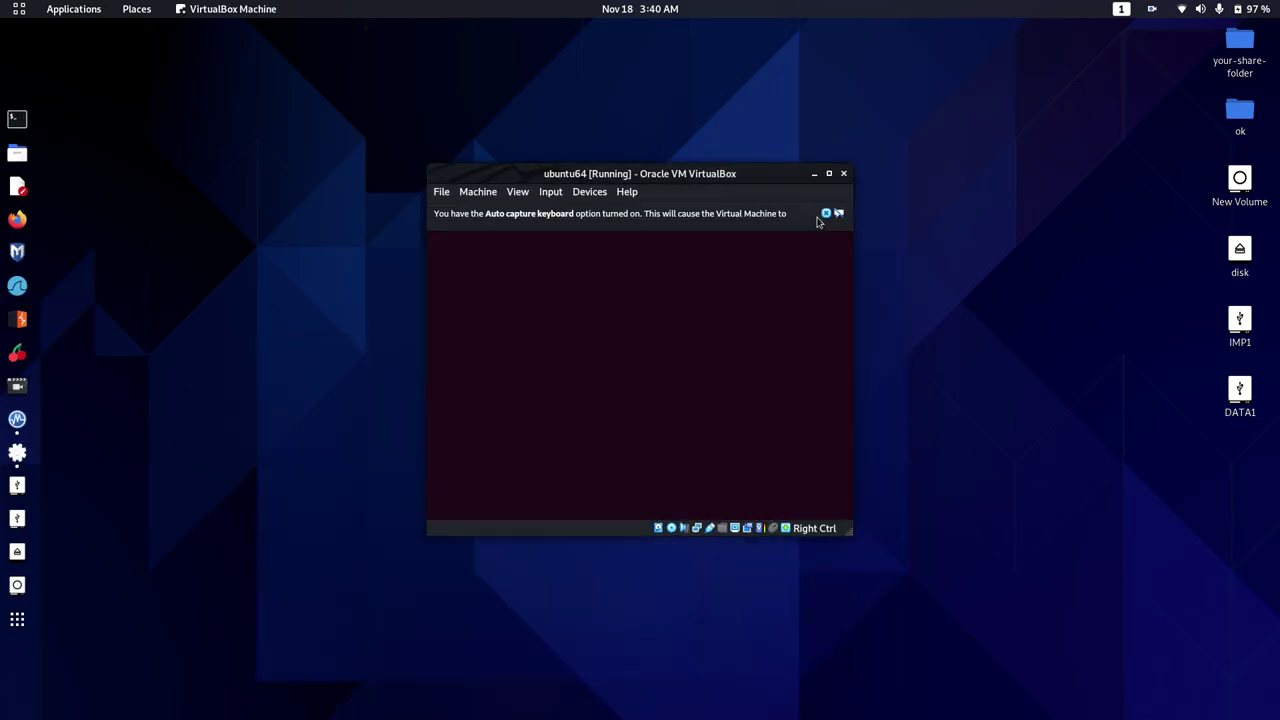
{"action": "left_click", "coordinate": [826, 214]}
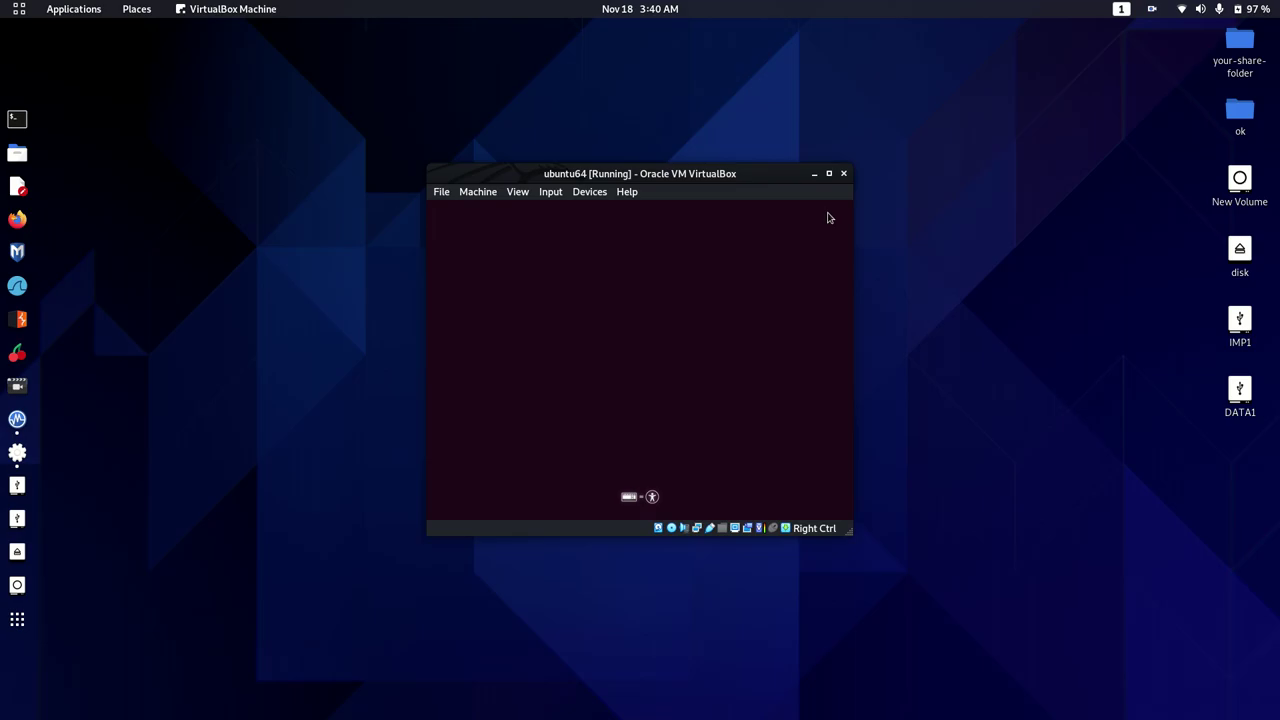
Switch the VM window to Scaled Mode and enlarge it to fill the screen
{"action": "left_click", "coordinate": [518, 193]}
{"action": "left_click", "coordinate": [540, 255]}
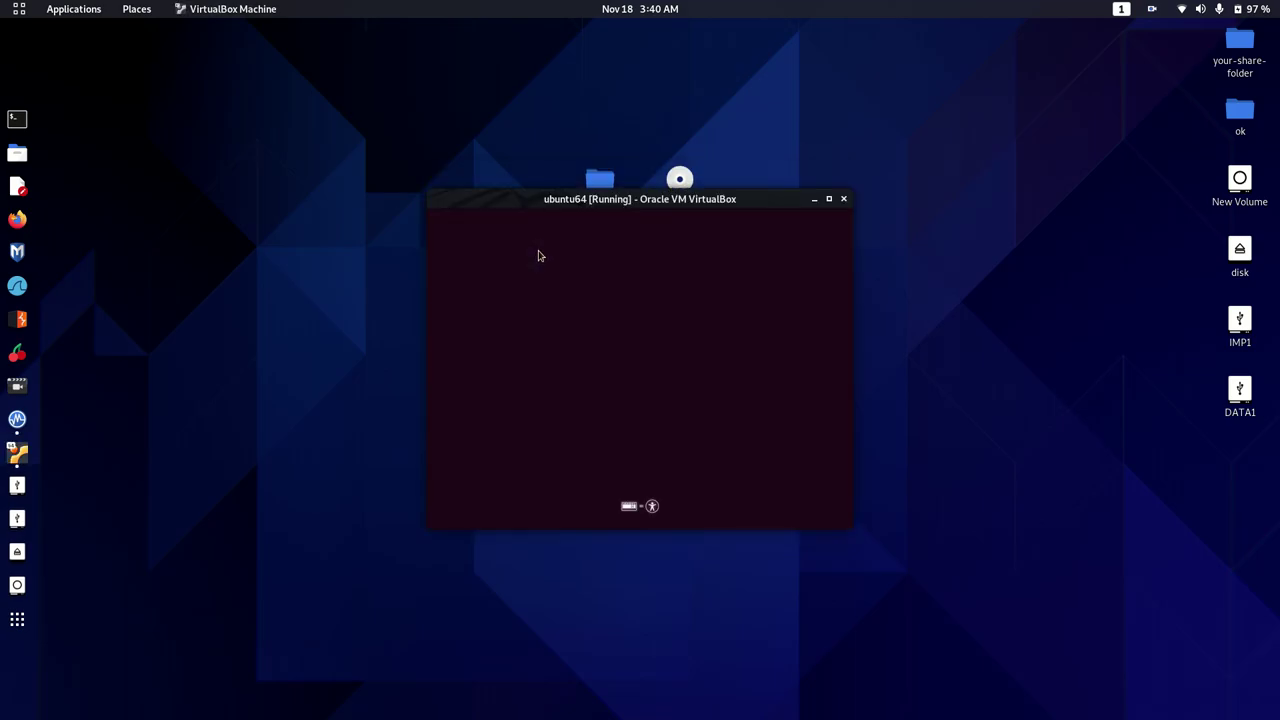
{"action": "left_click_drag", "start_coordinate": [854, 525], "coordinate": [1176, 716]}
{"action": "left_click_drag", "start_coordinate": [985, 210], "coordinate": [997, 157]}
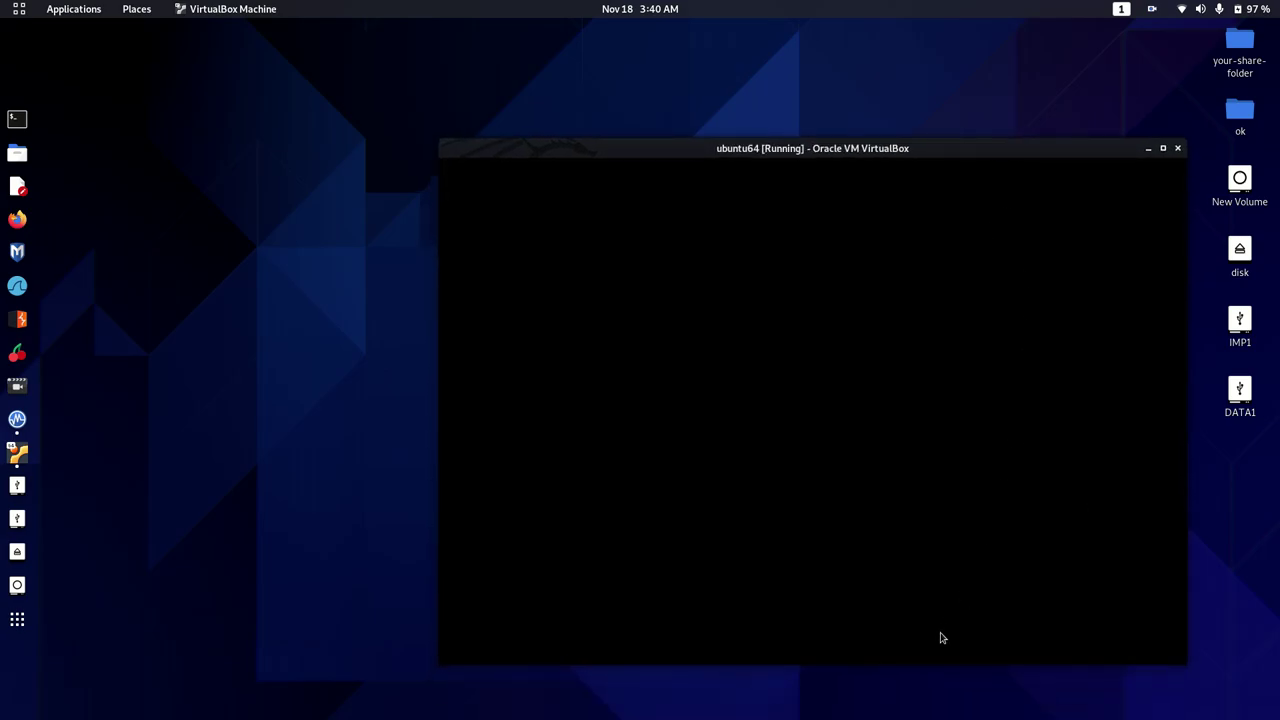
{"action": "left_click_drag", "start_coordinate": [936, 661], "coordinate": [935, 716]}
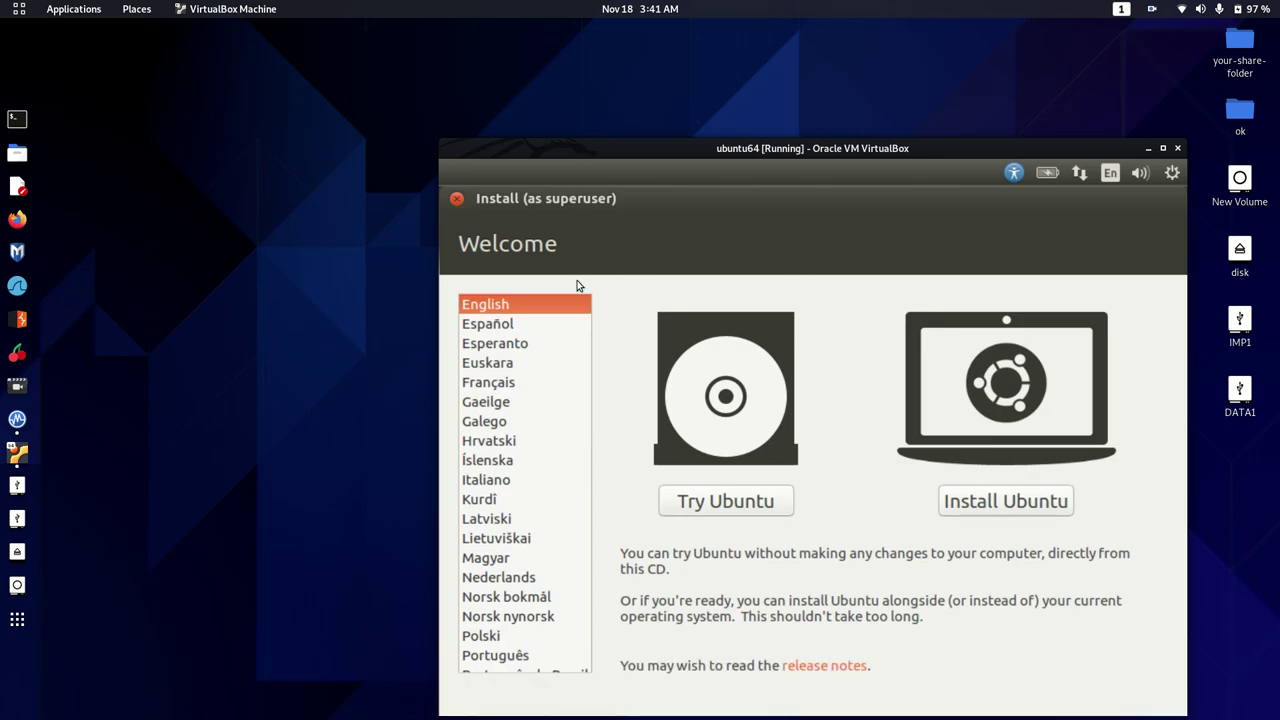
Choose Install Ubuntu, include third-party software, and proceed to Installation type
{"action": "left_click", "coordinate": [1036, 500]}
{"action": "left_click", "coordinate": [1036, 500]}
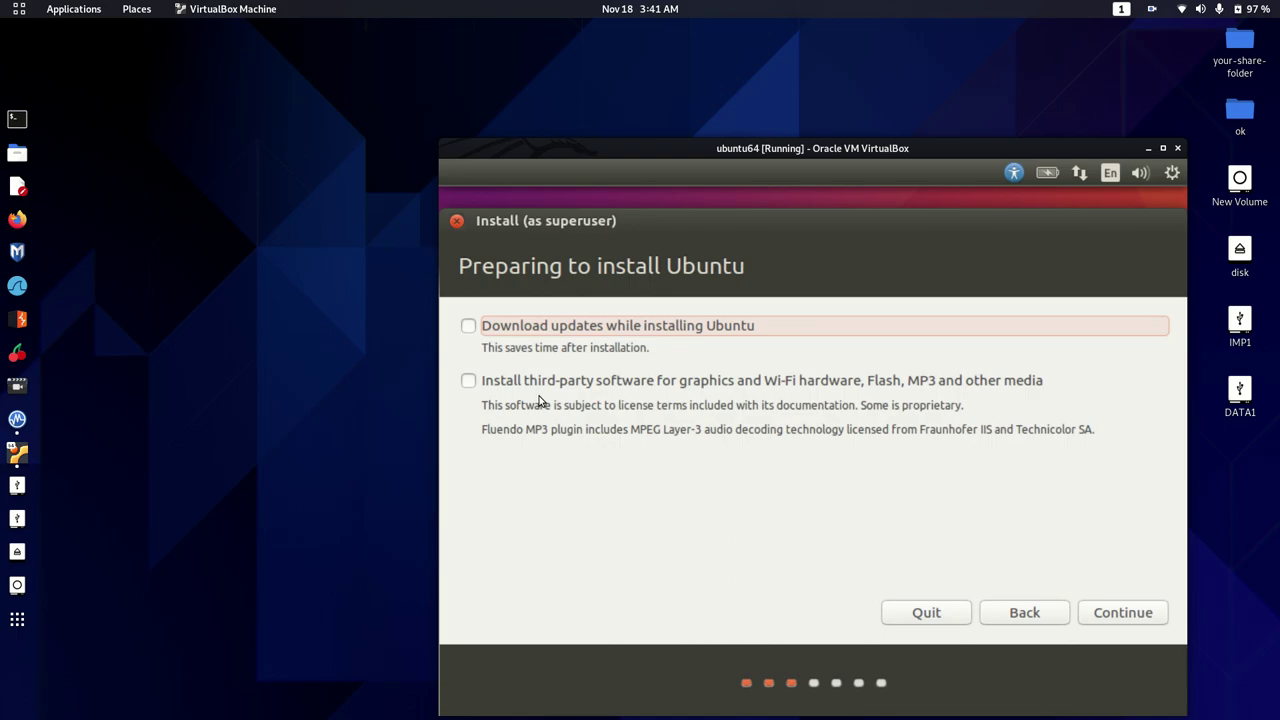
{"action": "left_click", "coordinate": [469, 380]}
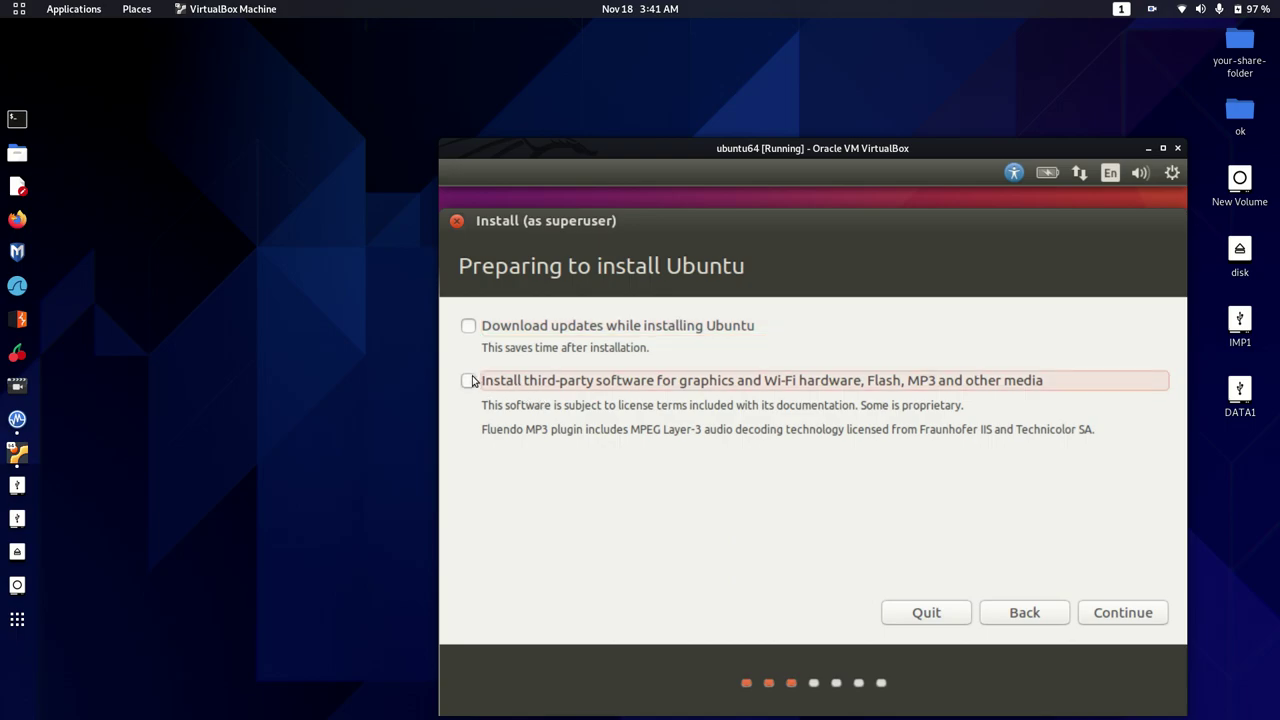
{"action": "left_click", "coordinate": [1123, 612]}
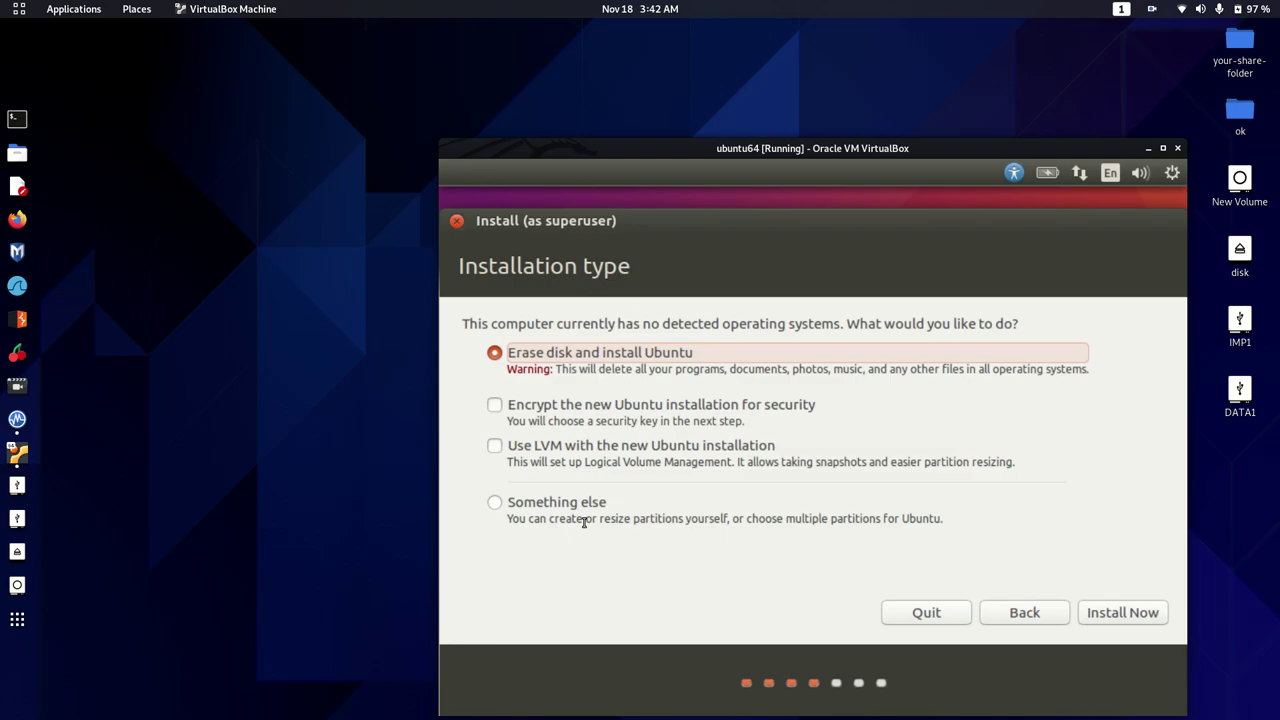
Install with Erase disk and install Ubuntu, confirming the partition changes
{"action": "left_click", "coordinate": [1137, 612]}
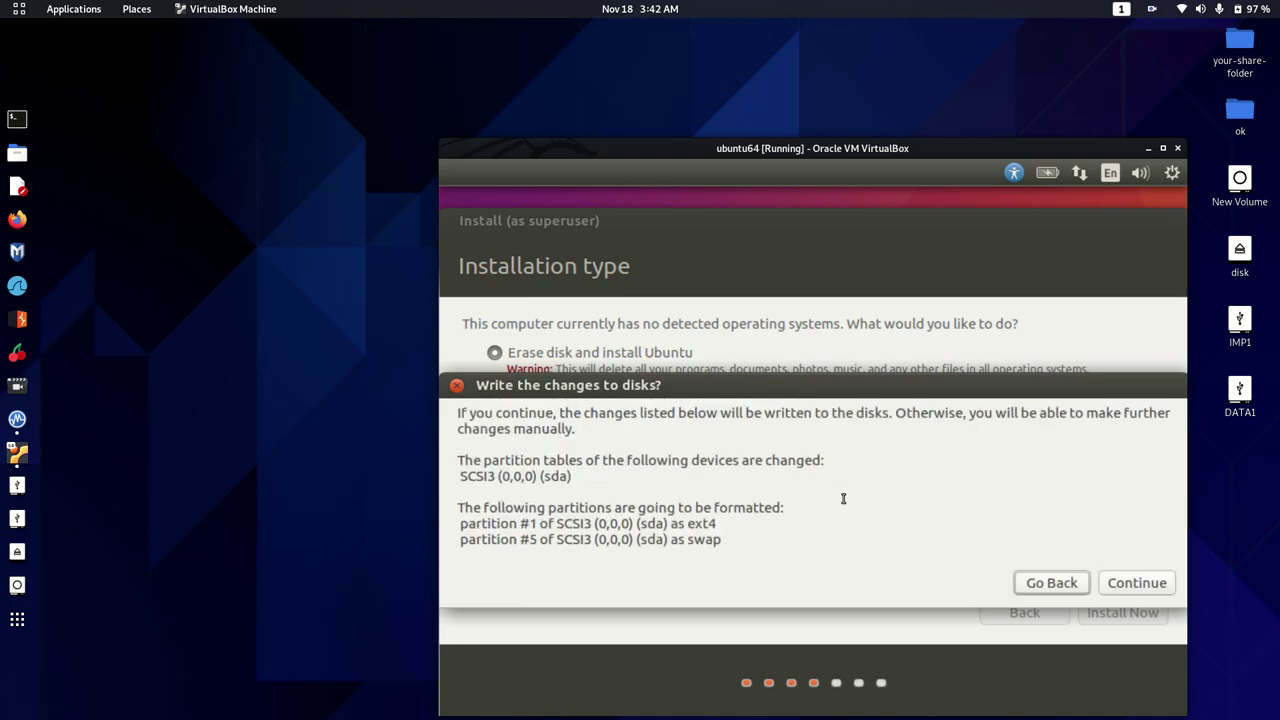
{"action": "left_click", "coordinate": [1134, 584]}
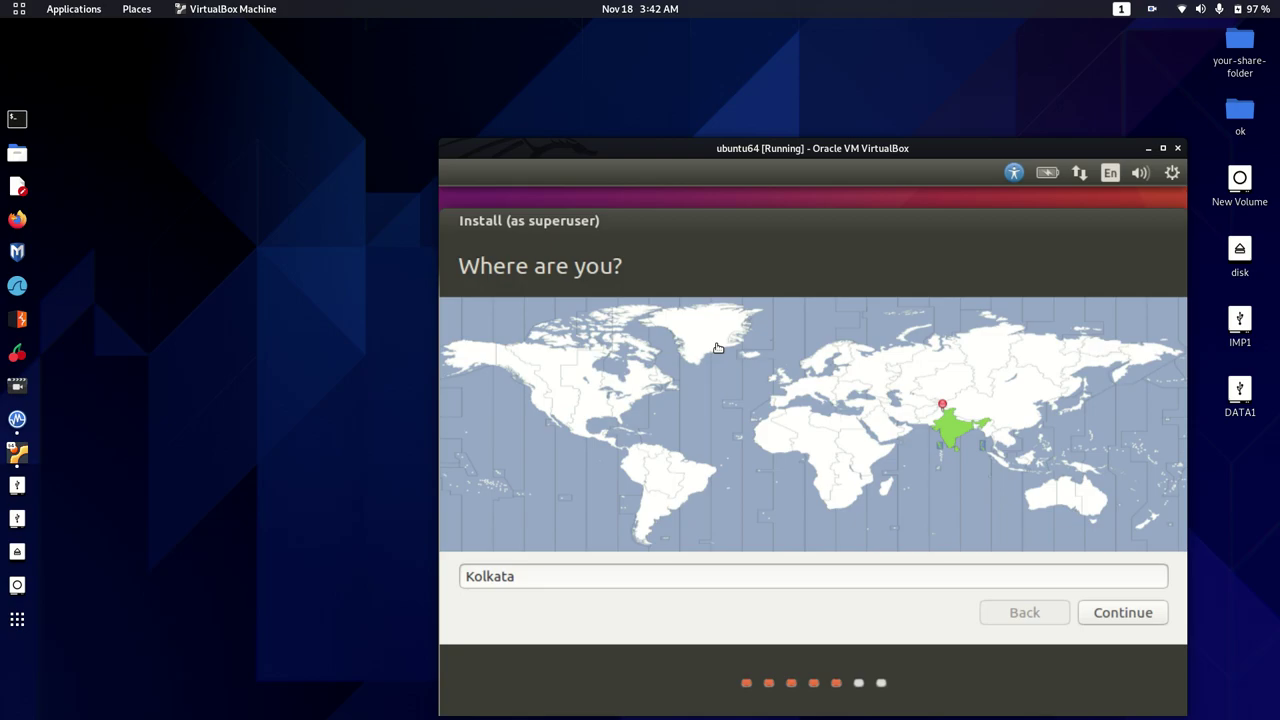
Accept Kolkata as location, widen and reposition the VM window, keep English (US) layout
{"action": "left_click", "coordinate": [477, 577]}
{"action": "left_click", "coordinate": [1127, 619]}
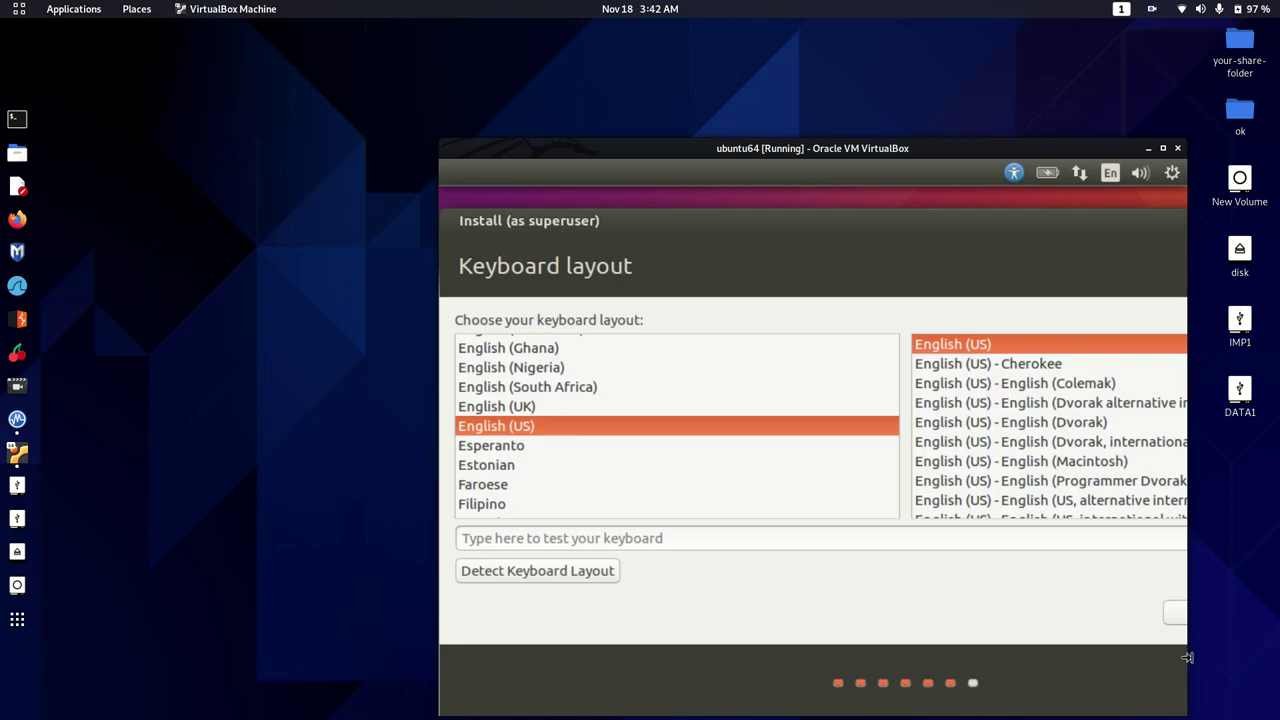
{"action": "left_click_drag", "start_coordinate": [1188, 656], "coordinate": [1252, 655]}
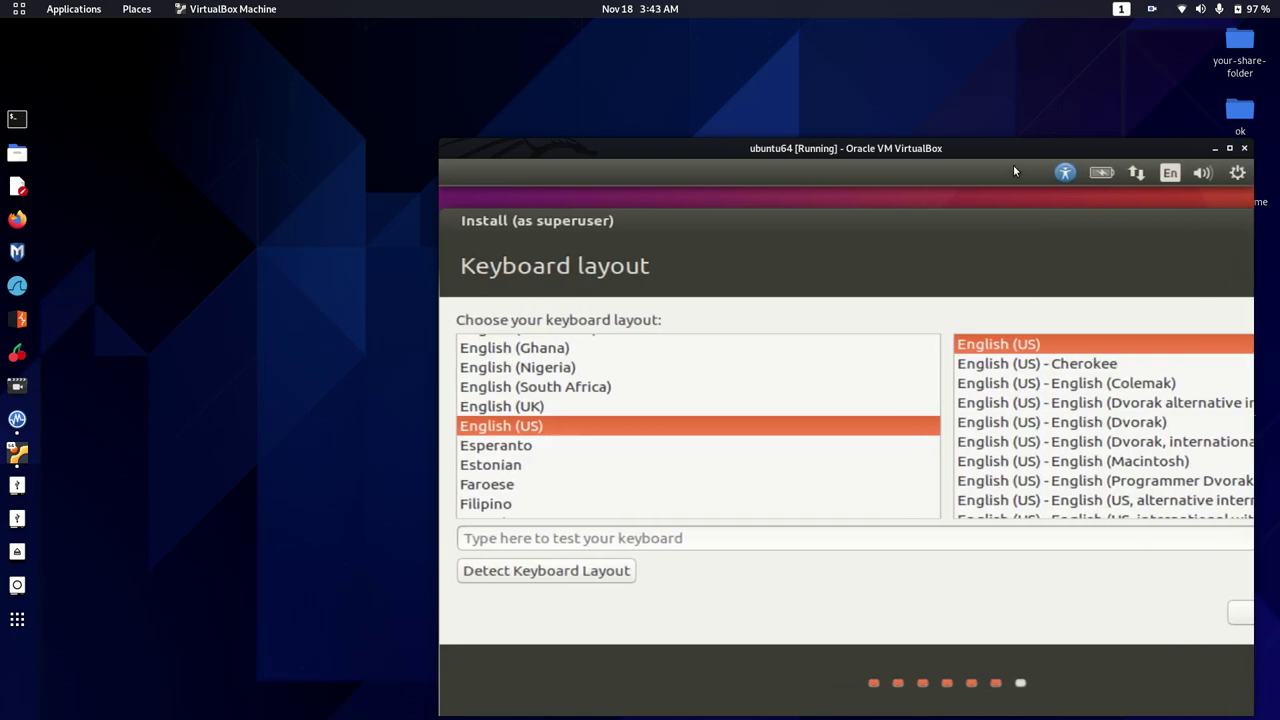
{"action": "left_click_drag", "start_coordinate": [1018, 148], "coordinate": [650, 90]}
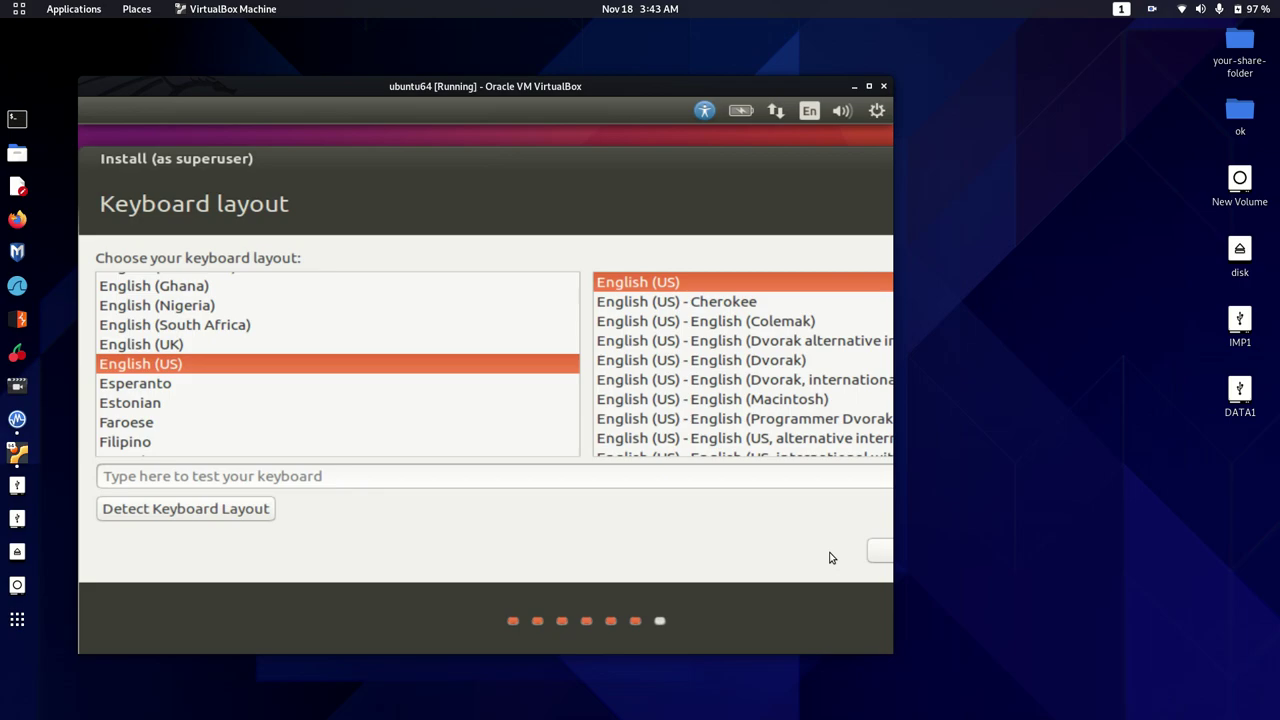
{"action": "key", "text": "Down"}
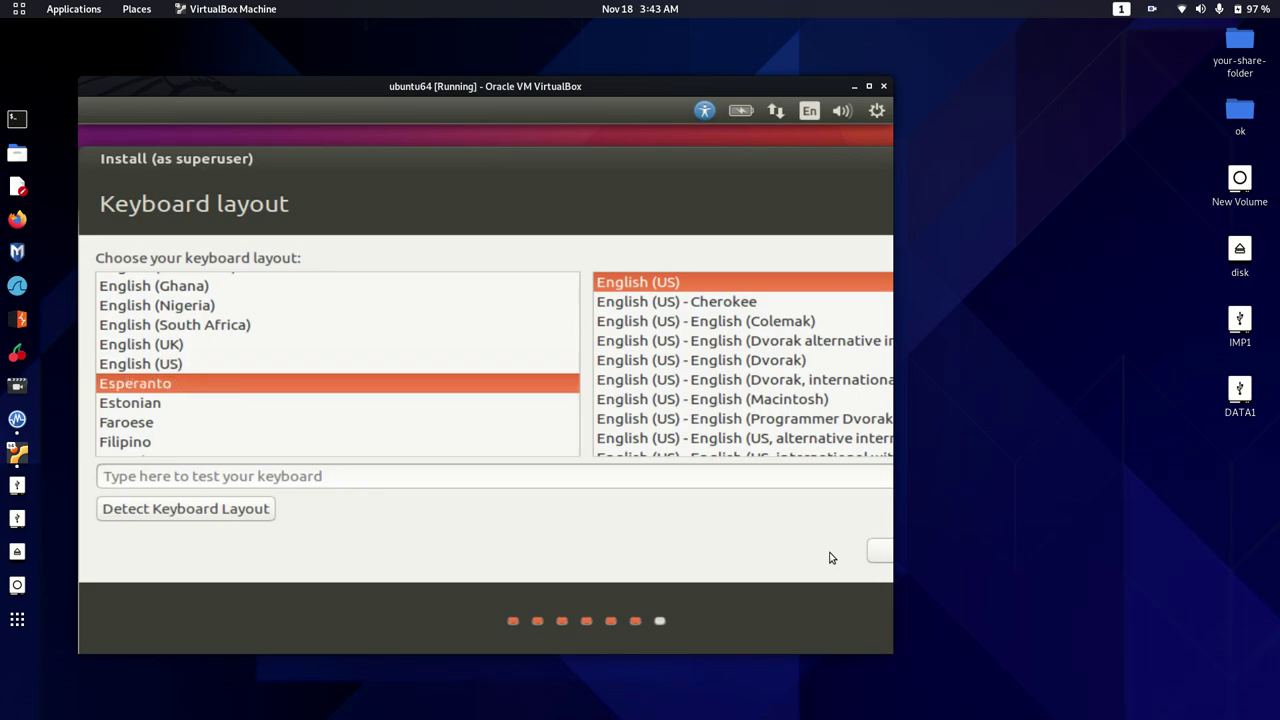
{"action": "key", "text": "Up"}
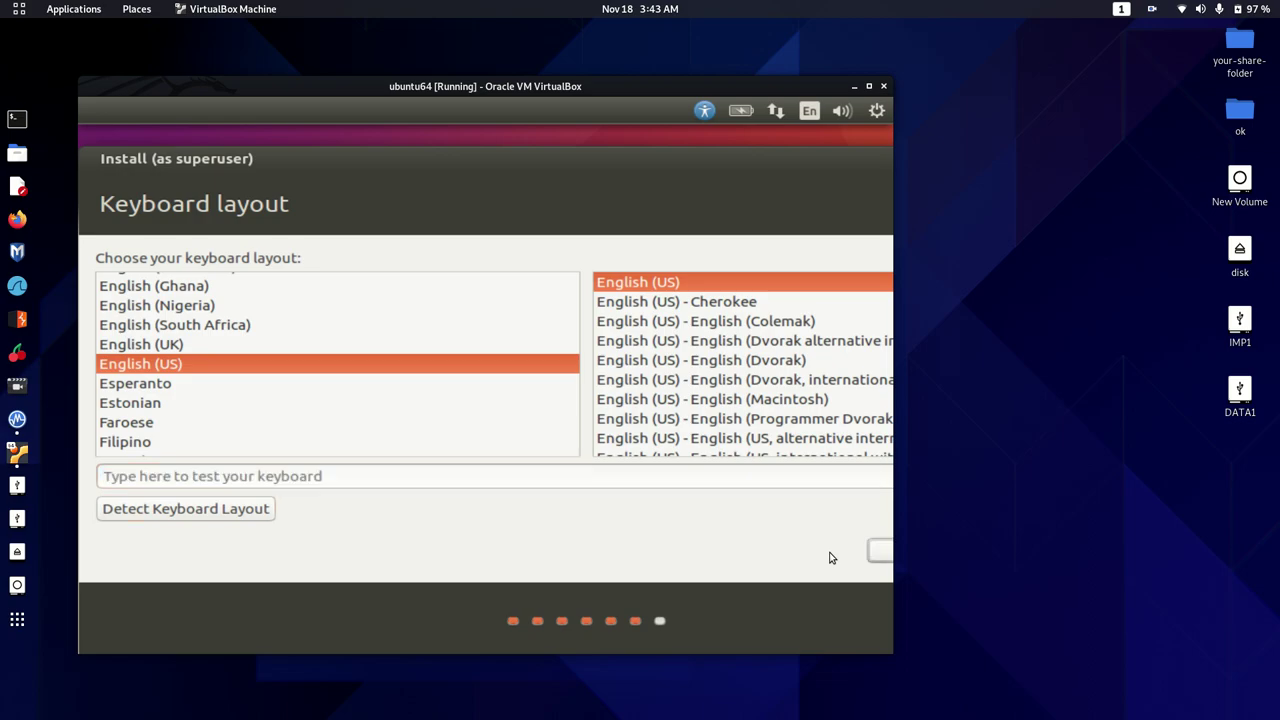
Create the zoom user account with a password and begin the installation
{"action": "key", "text": "Return"}
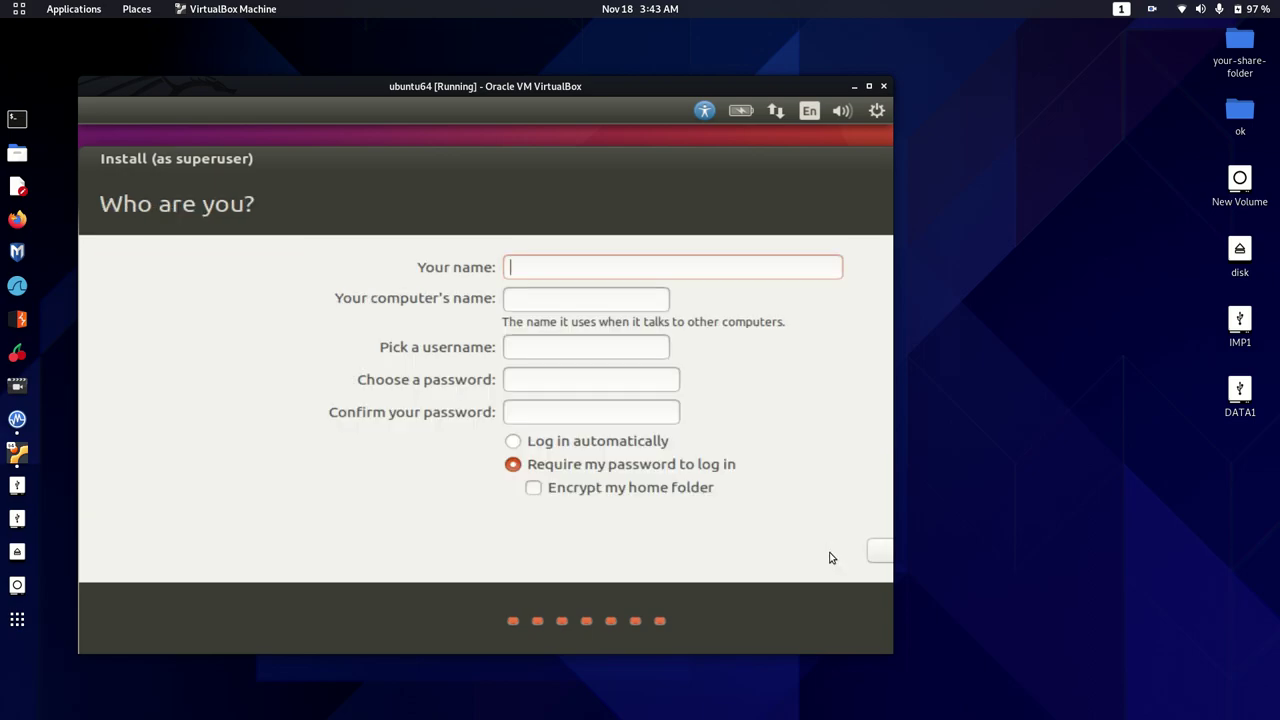
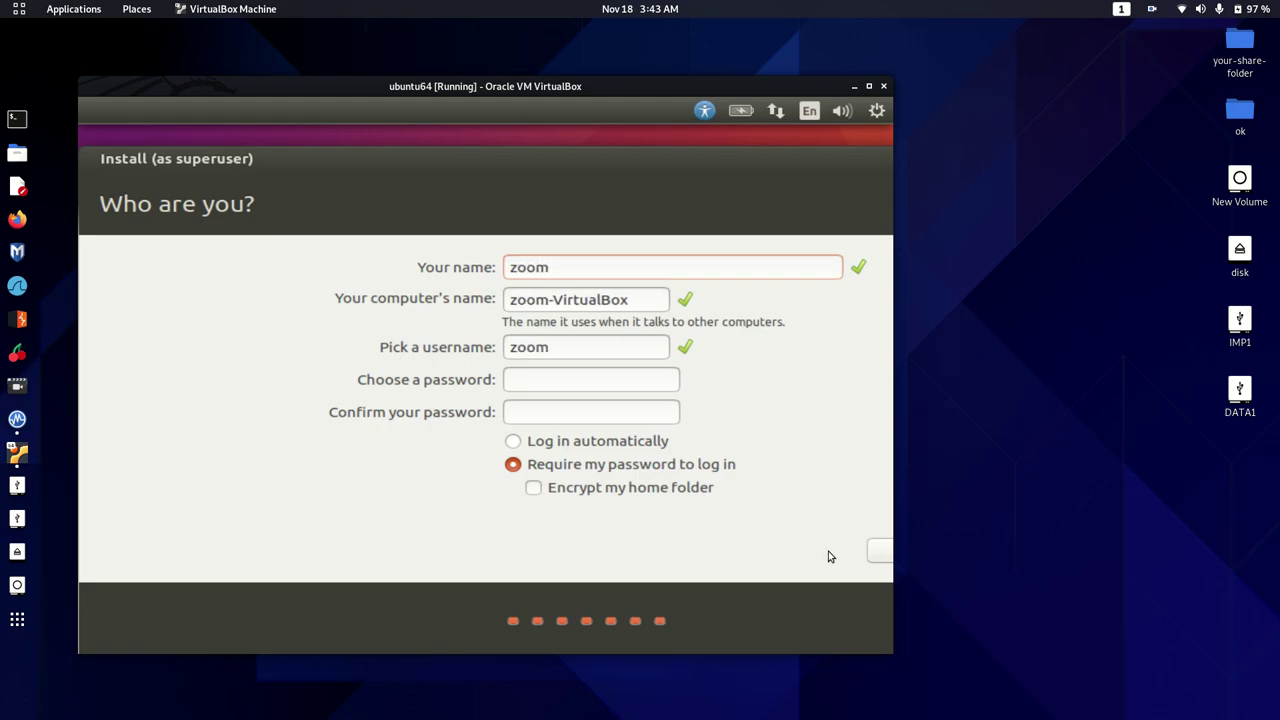
{"action": "left_click", "coordinate": [588, 411]}
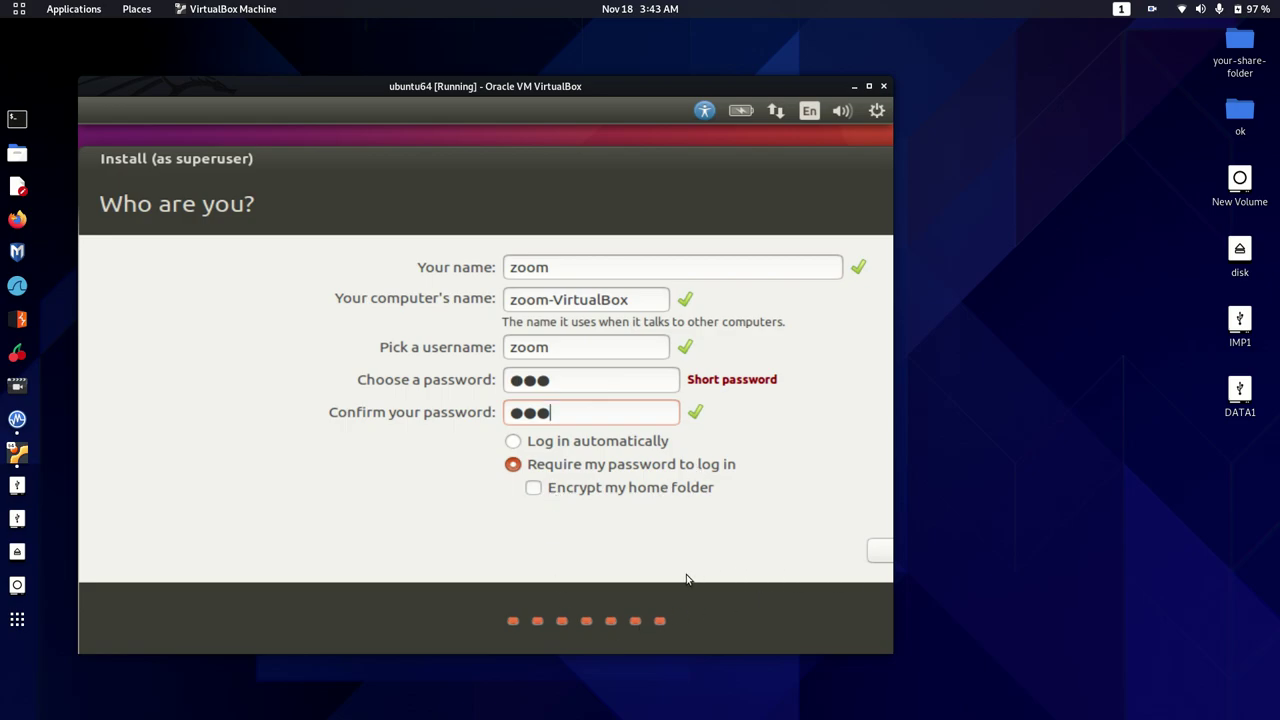
{"action": "key", "text": "Tab"}
{"action": "key", "text": "Tab"}
{"action": "key", "text": "Tab"}
{"action": "key", "text": "Tab"}
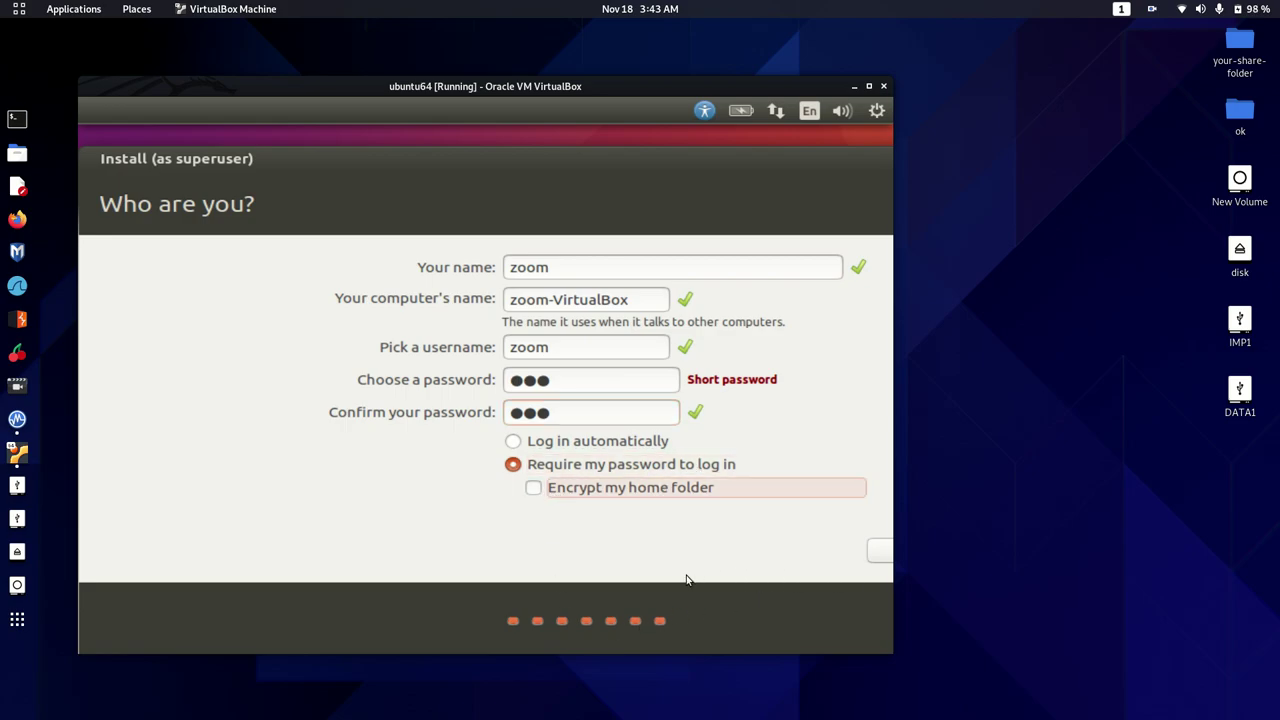
{"action": "key", "text": "Return"}
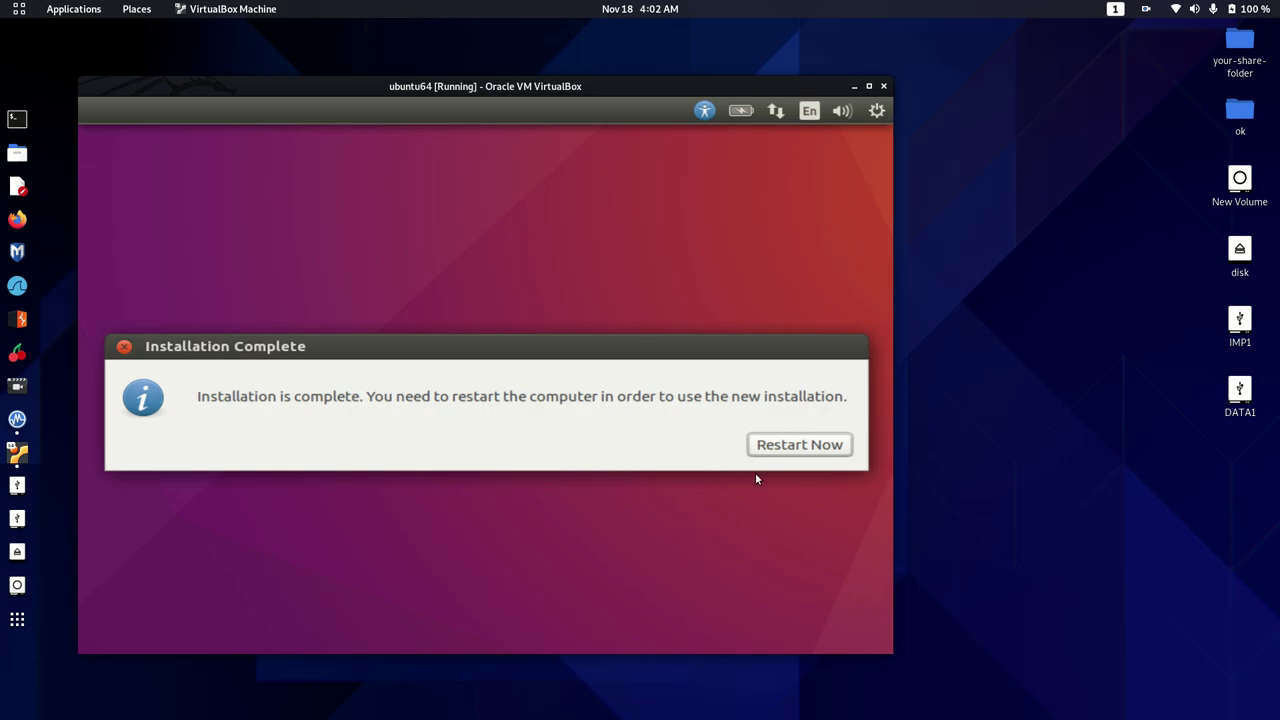
Choose Restart Now and confirm the remove-installation-medium prompt to reboot
{"action": "left_click", "coordinate": [812, 447]}
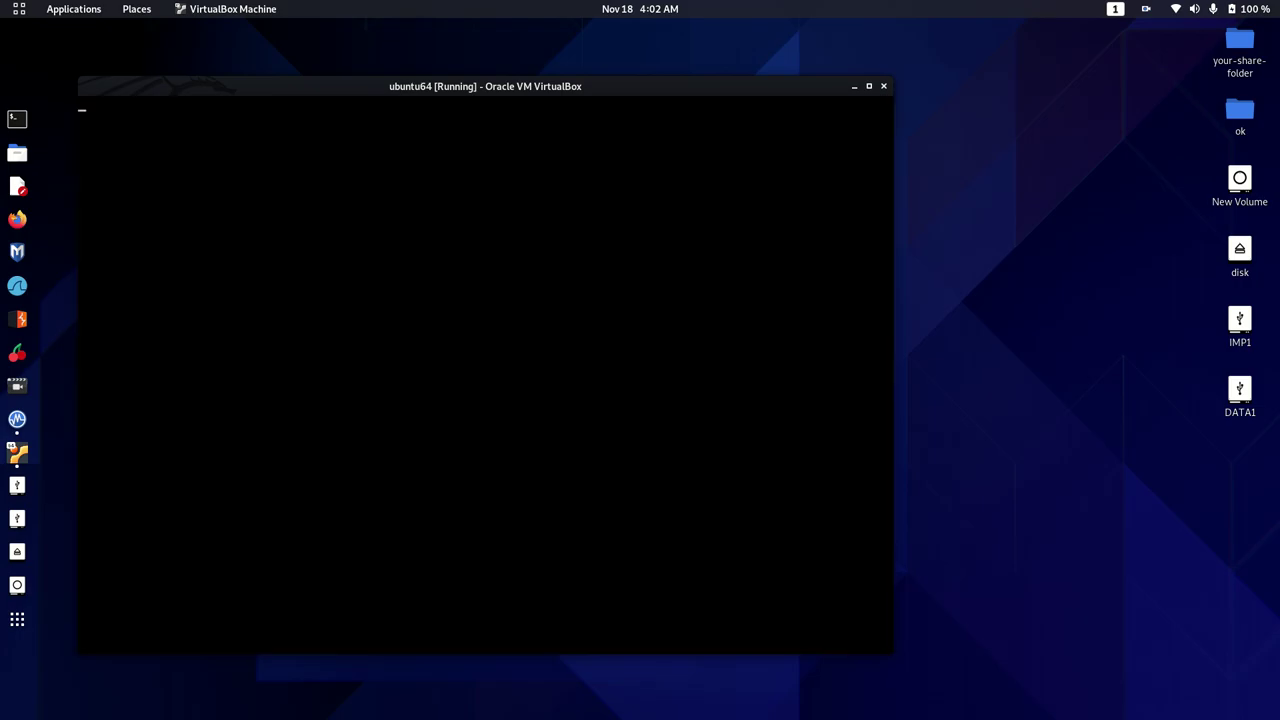
{"action": "key", "text": "Return"}
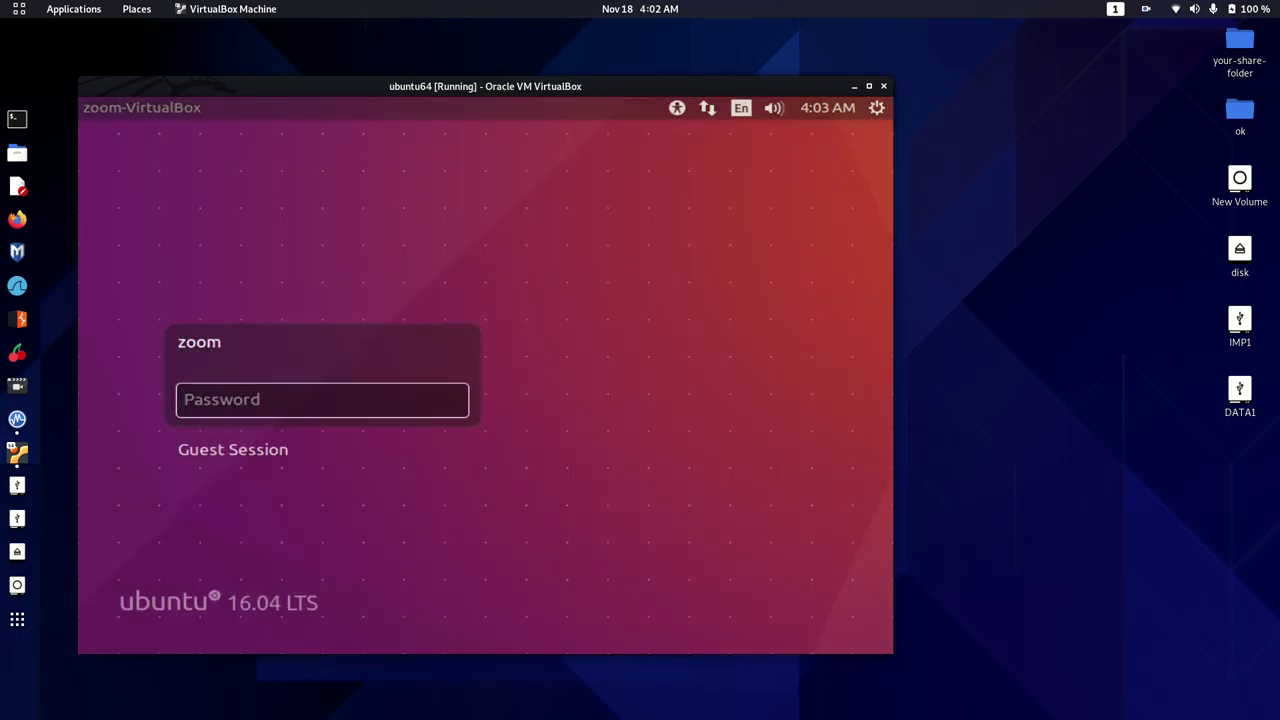
Enter the zoom account's password at the Ubuntu login screen to sign in
{"action": "type", "text": "•••"}
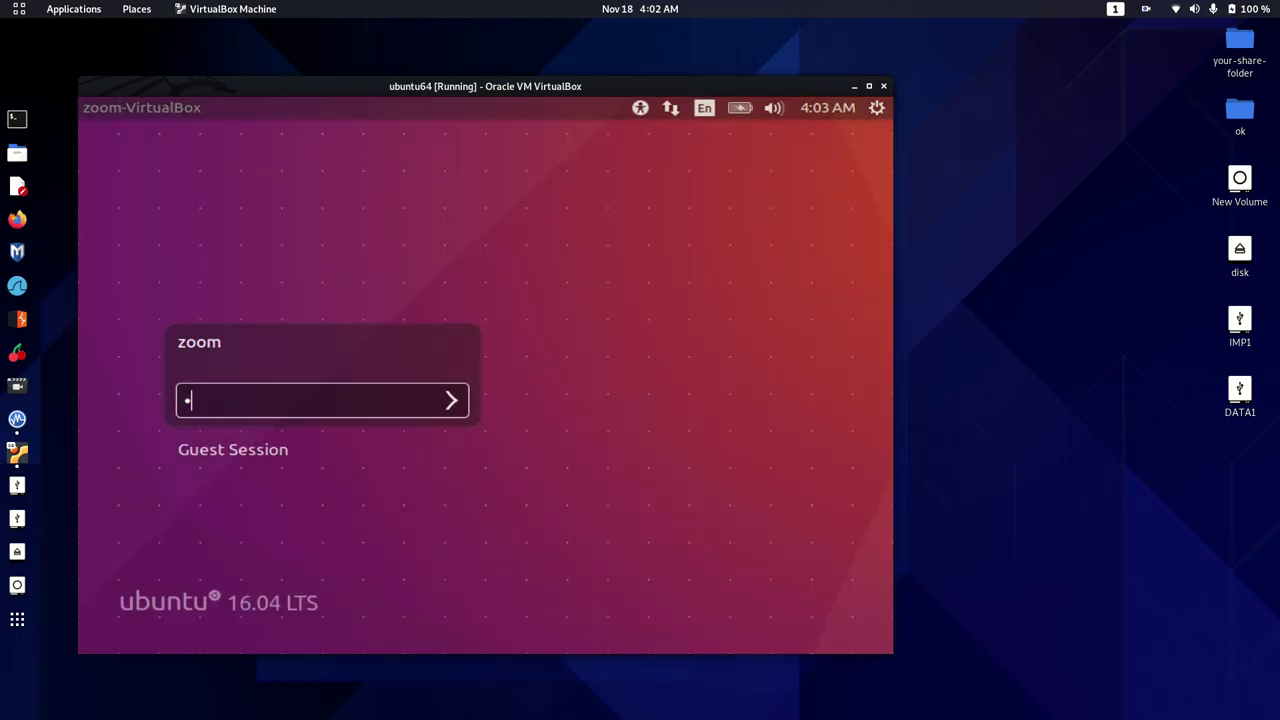
{"action": "key", "text": "Return"}
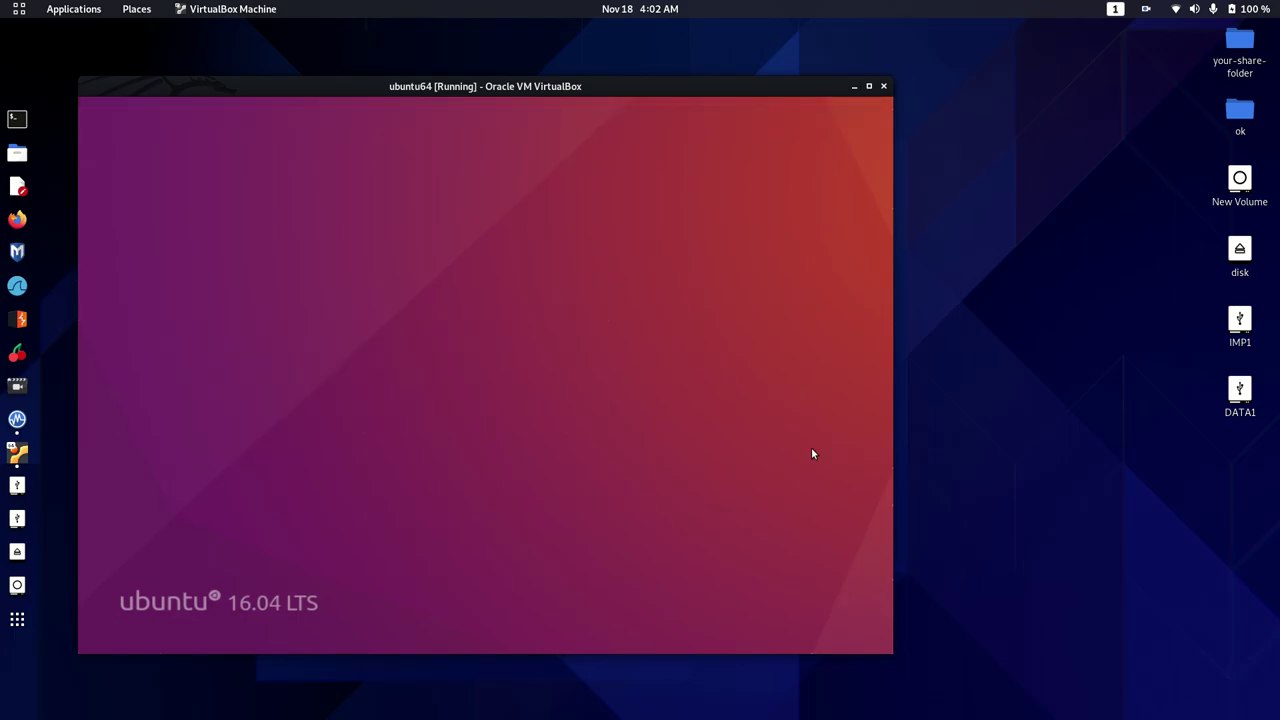